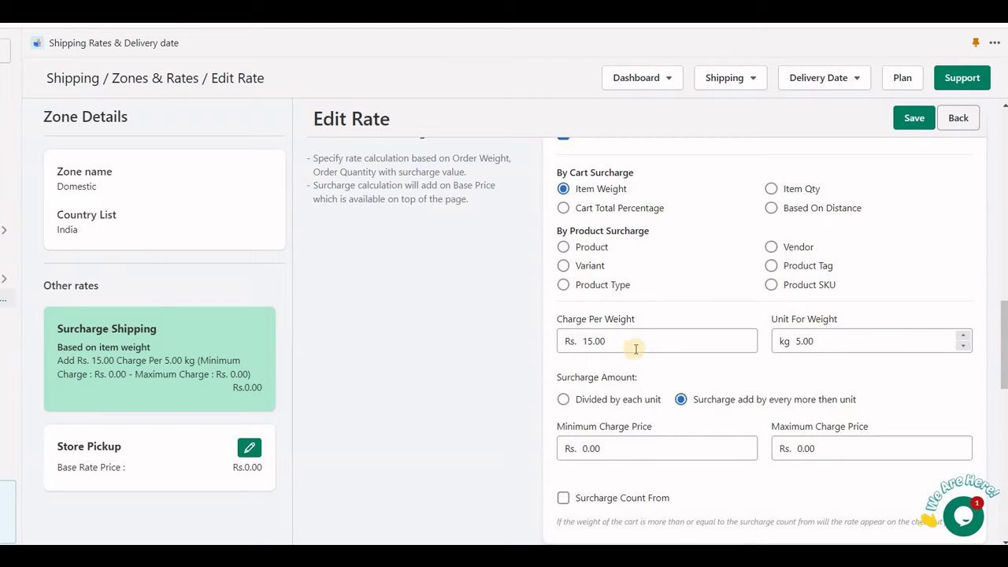
- Compare the rate's charge and unit for weight with the total weight in cart.json and the Surcharge Shipping price at checkout
drag(851, 339, 705, 344)
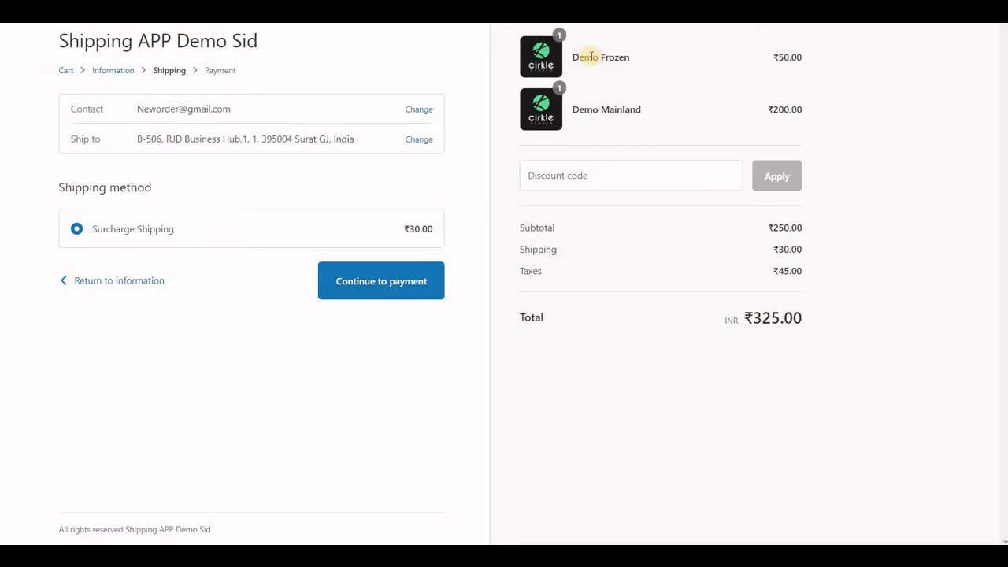
key(alt+Tab)
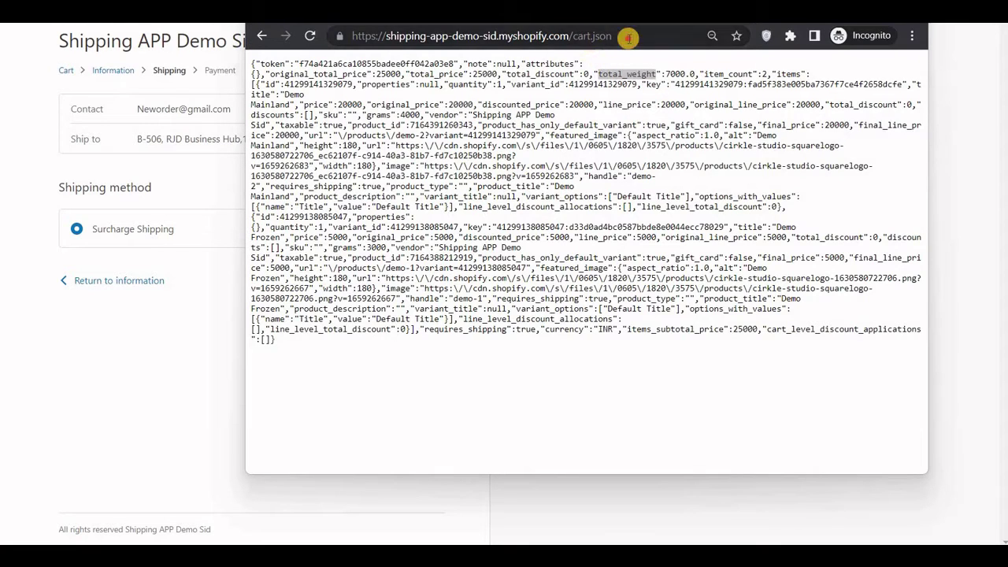
double_click(629, 36)
double_click(635, 76)
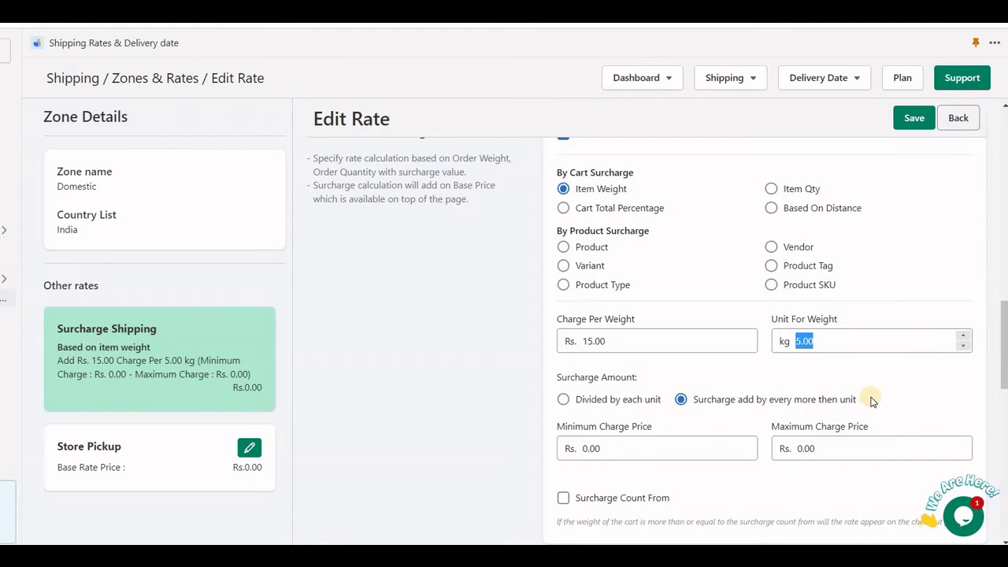
click(836, 342)
click(632, 340)
drag(632, 340, 536, 341)
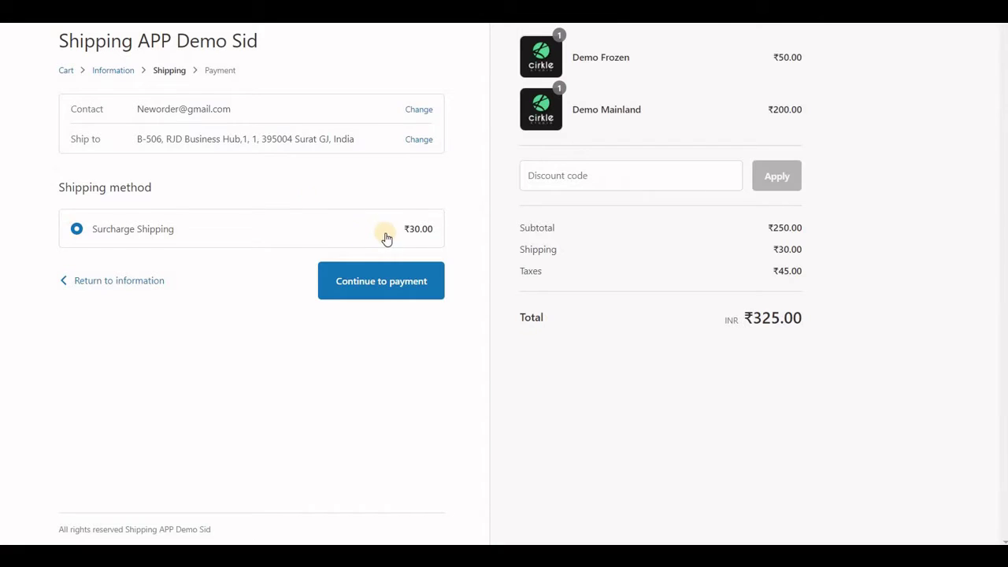
drag(385, 230, 446, 238)
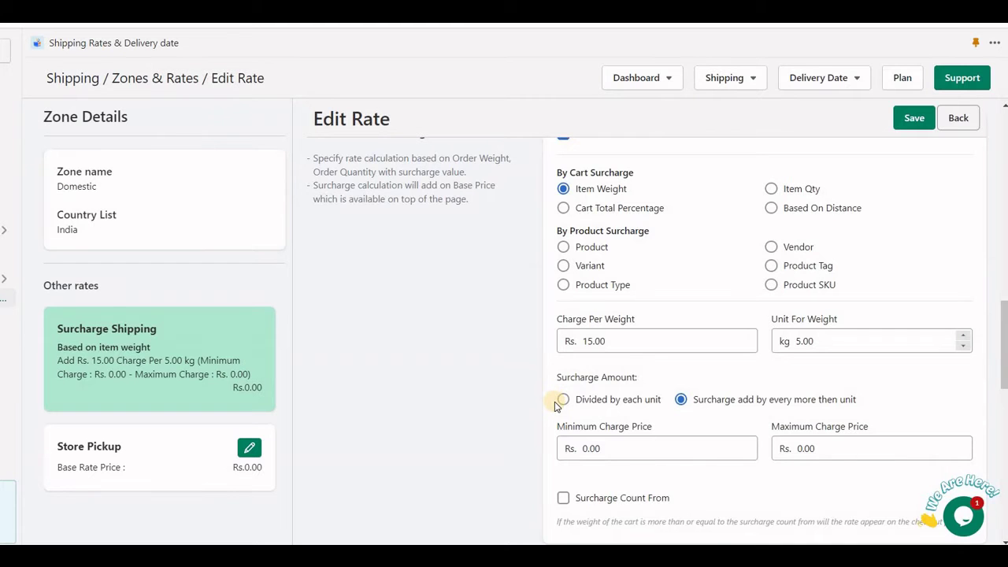
- Change the Surcharge Shipping rate's surcharge amount to Divided by each unit and save the rate
click(565, 401)
click(912, 118)
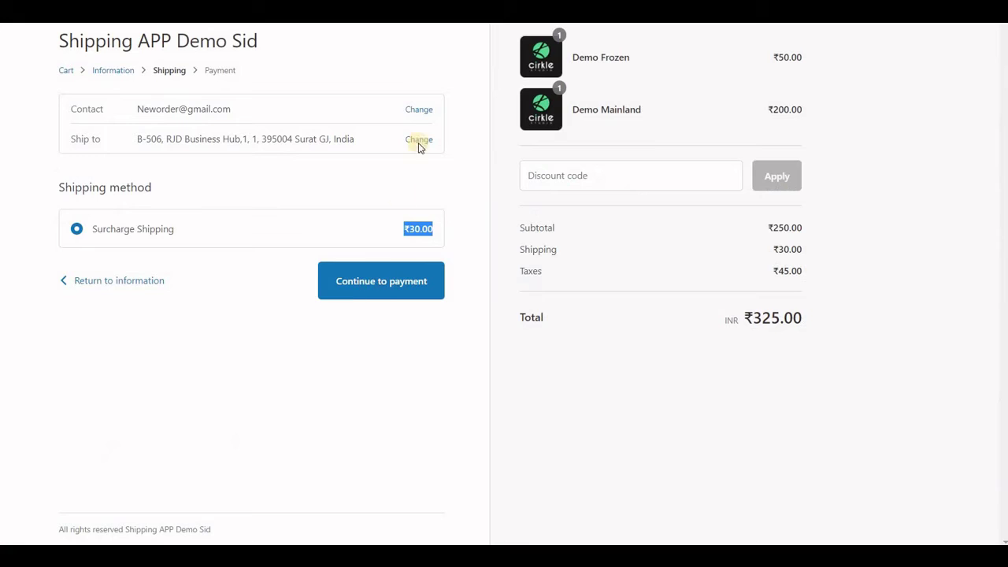
- Edit the apartment detail of the checkout's shipping address and continue to shipping to recalculate the rate
click(418, 140)
click(399, 476)
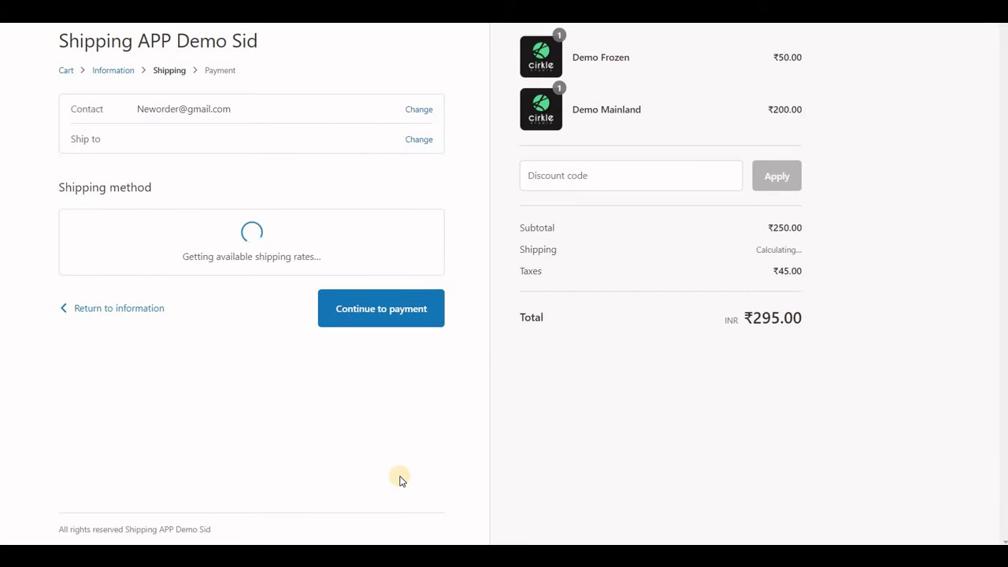
click(331, 290)
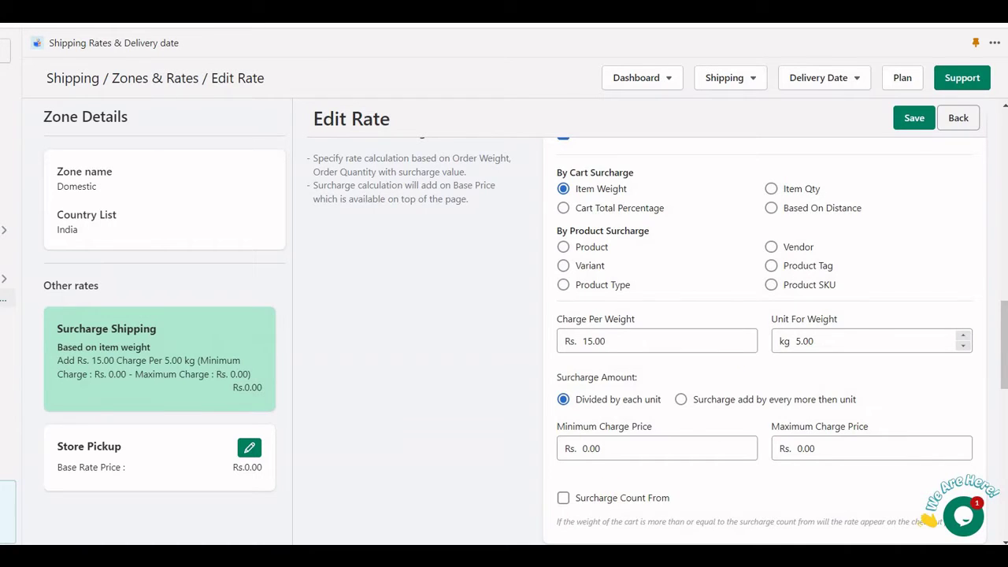
- Review the surcharge formula in the text notes and locate its Base Price and weight surcharge settings in the rate
key(alt+Tab)
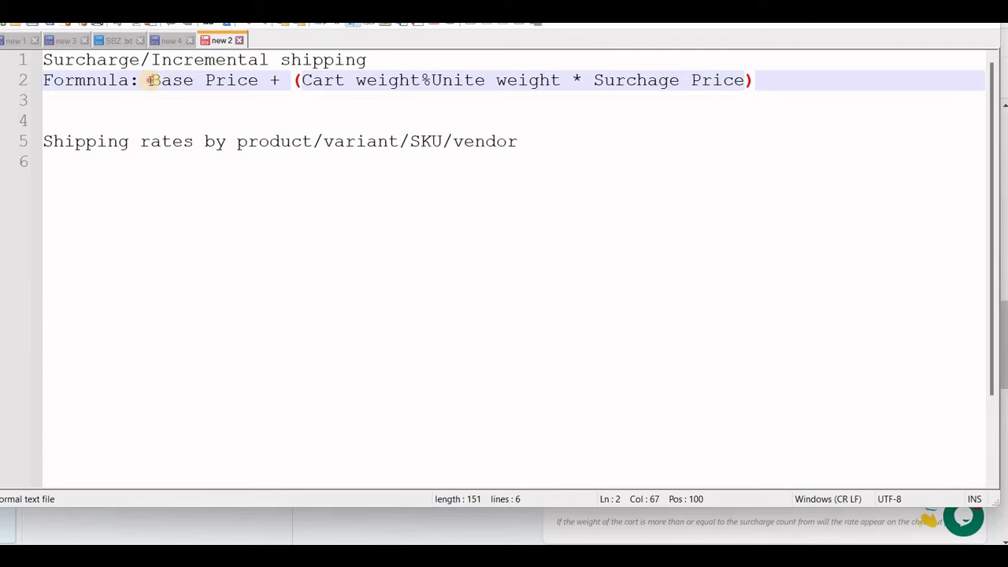
drag(150, 80, 269, 79)
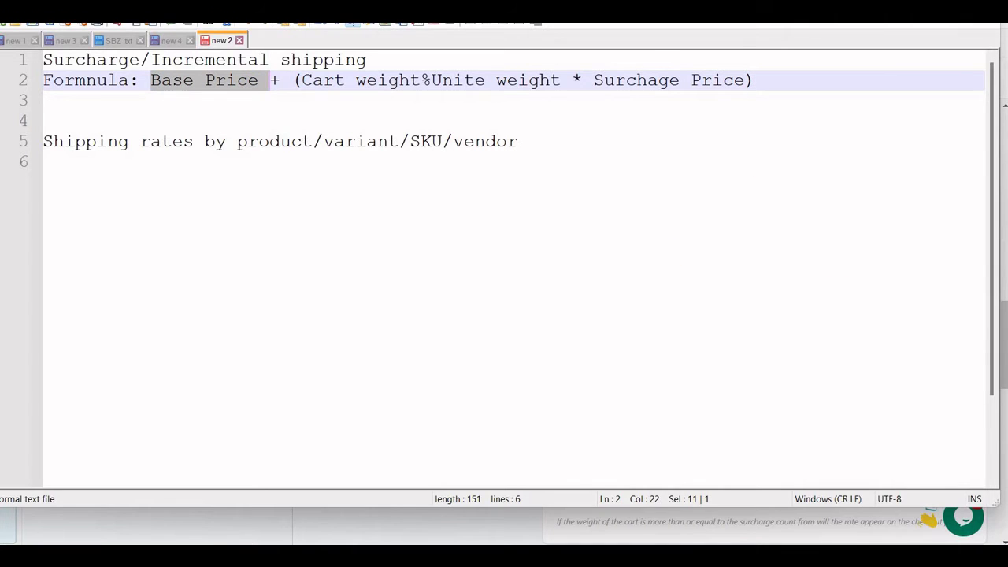
key(alt+Tab)
scroll(539, 364, up, 10)
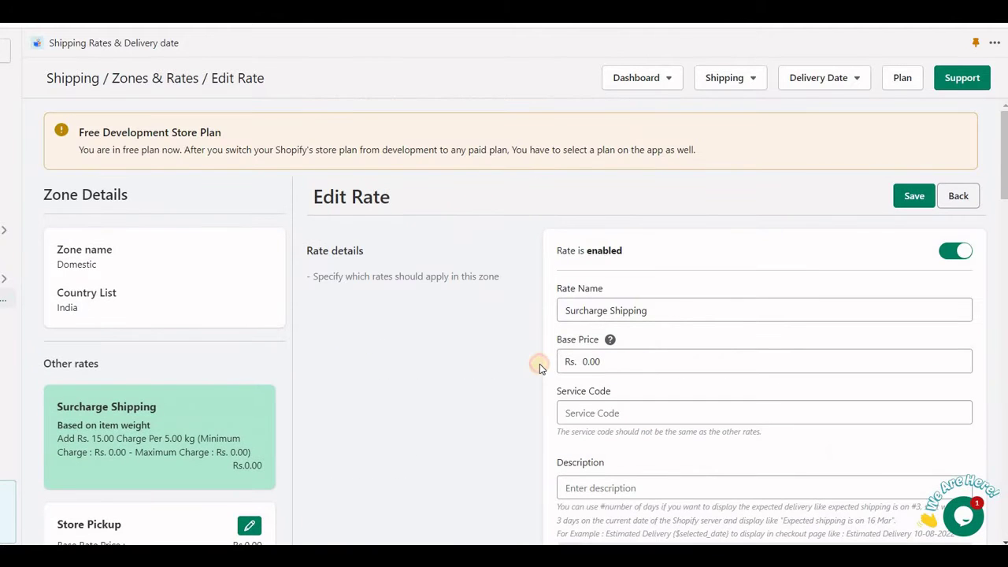
scroll(486, 396, down, 6)
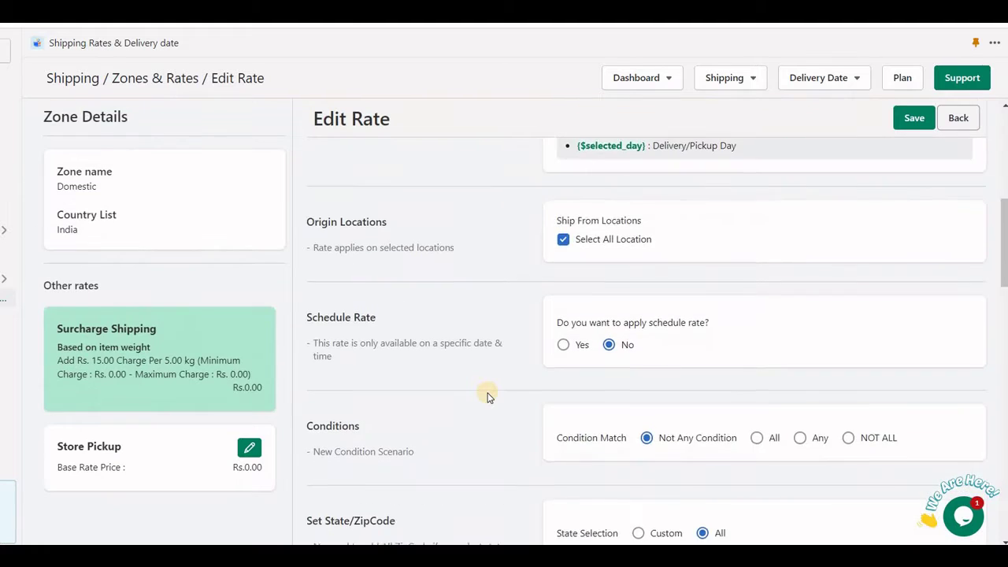
scroll(487, 396, down, 8)
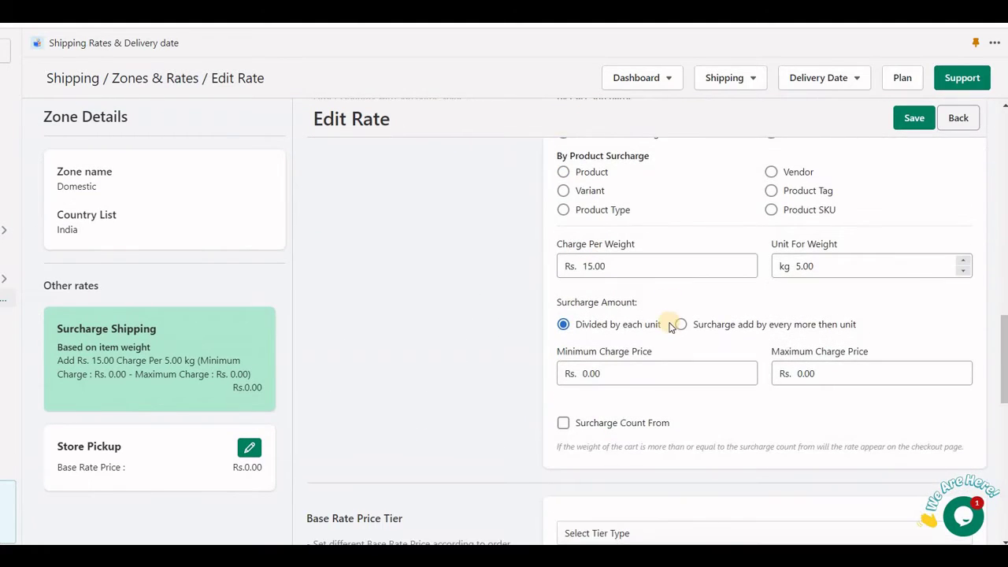
scroll(671, 326, up, 2)
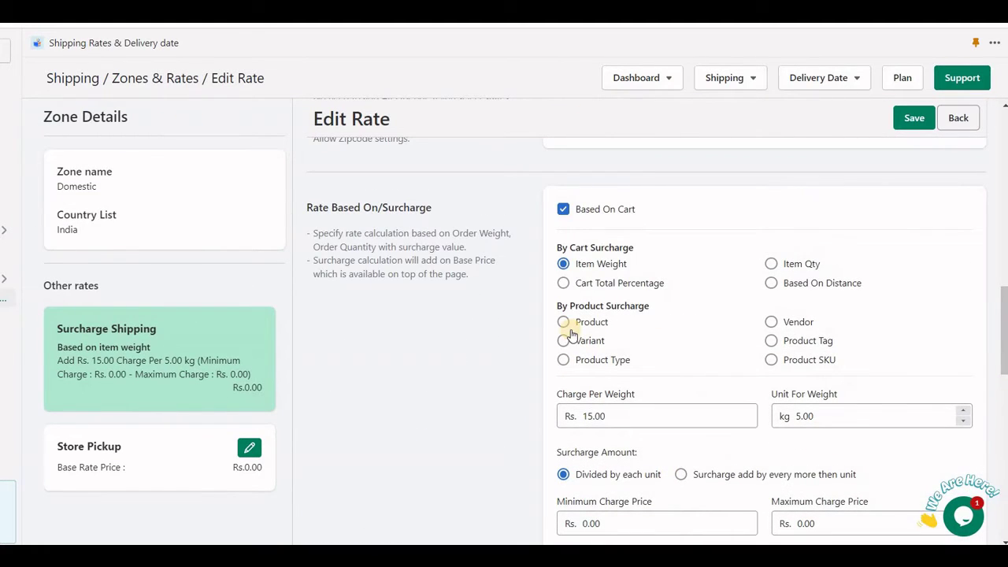
- Preview the cart surcharge fields for Cart Total Percentage, Item Qty and Based On Distance
click(605, 285)
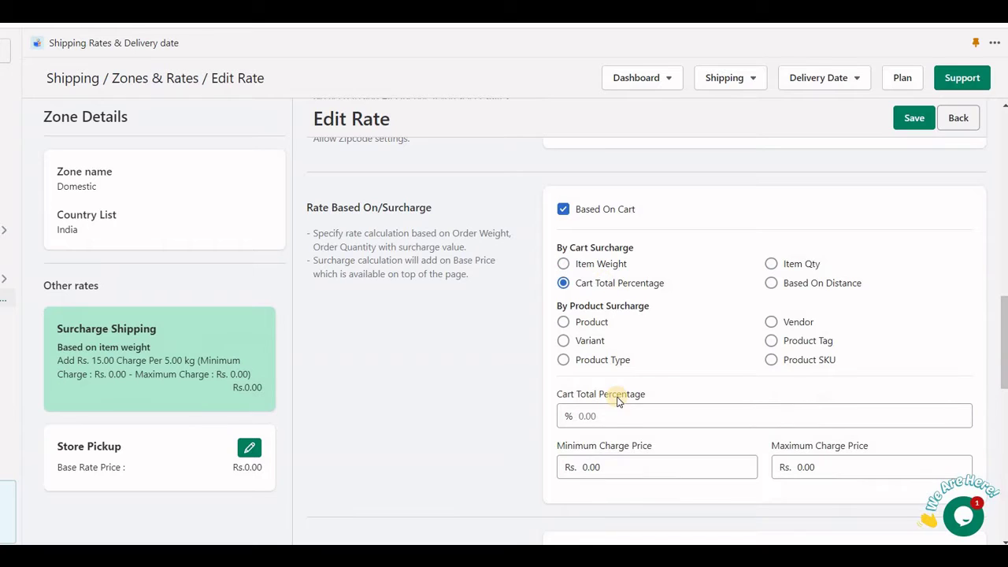
click(794, 265)
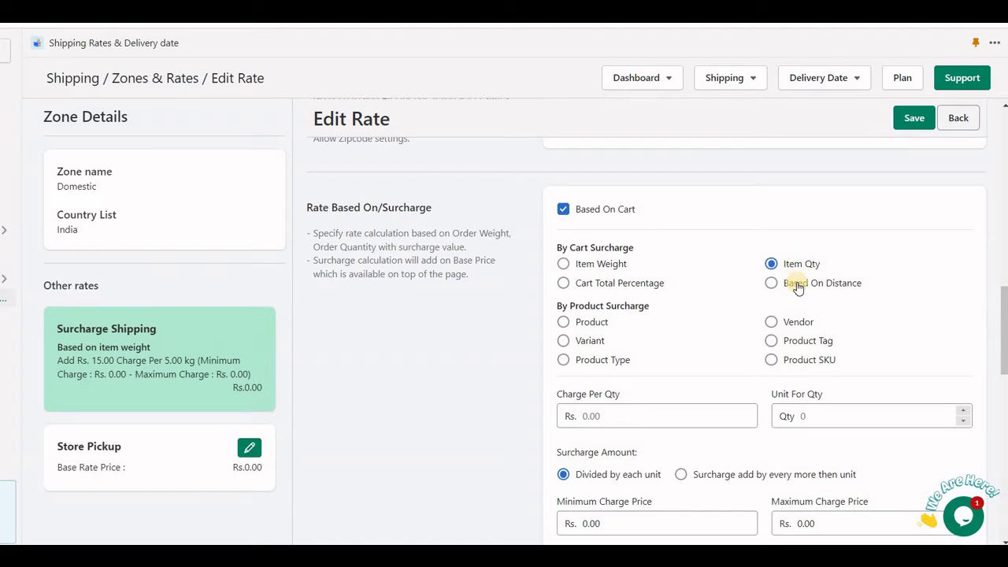
click(798, 287)
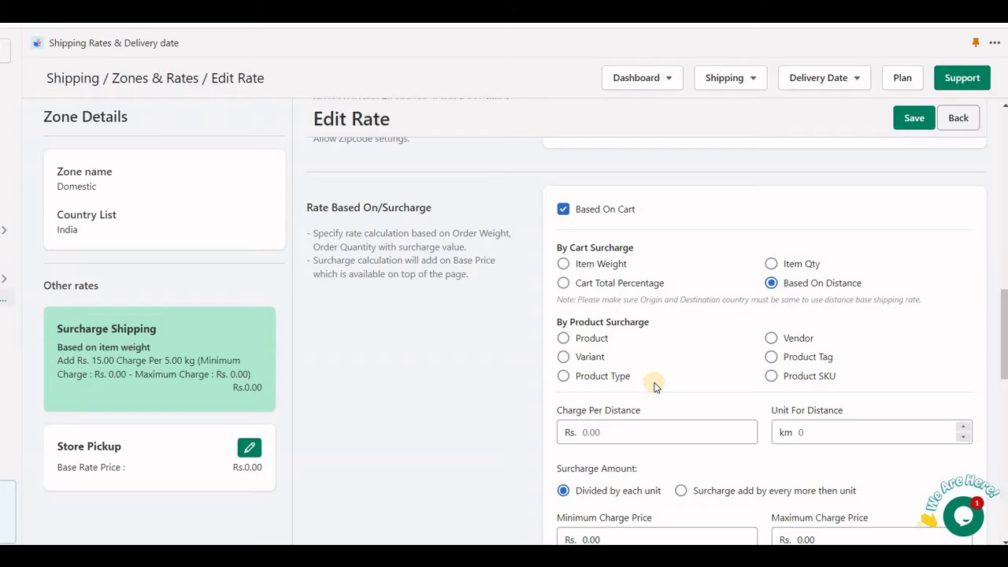
- Open the Delivery Date settings and examine the Google Map API Key section and the APIs it requires
click(823, 77)
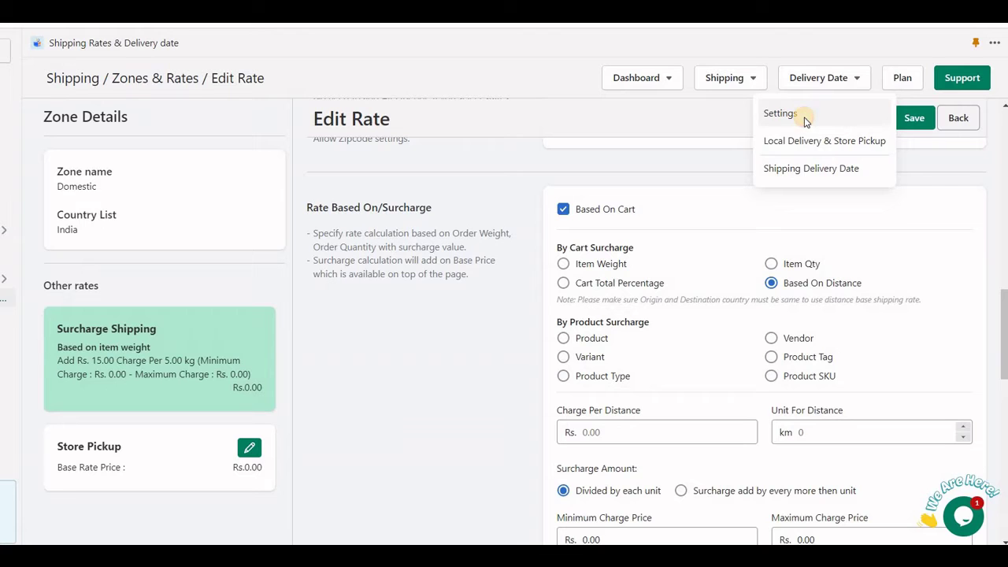
click(806, 119)
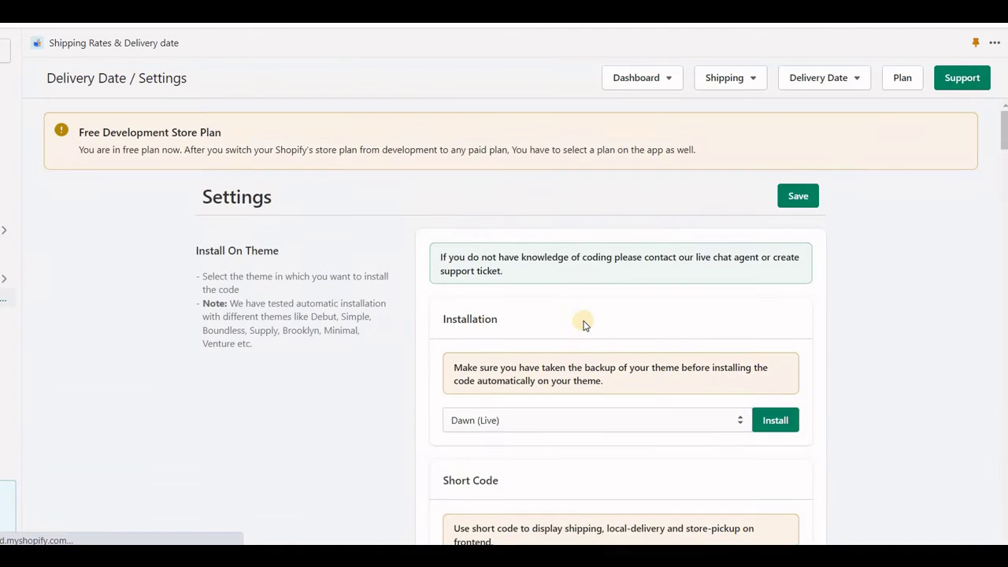
scroll(583, 326, down, 8)
scroll(534, 337, up, 3)
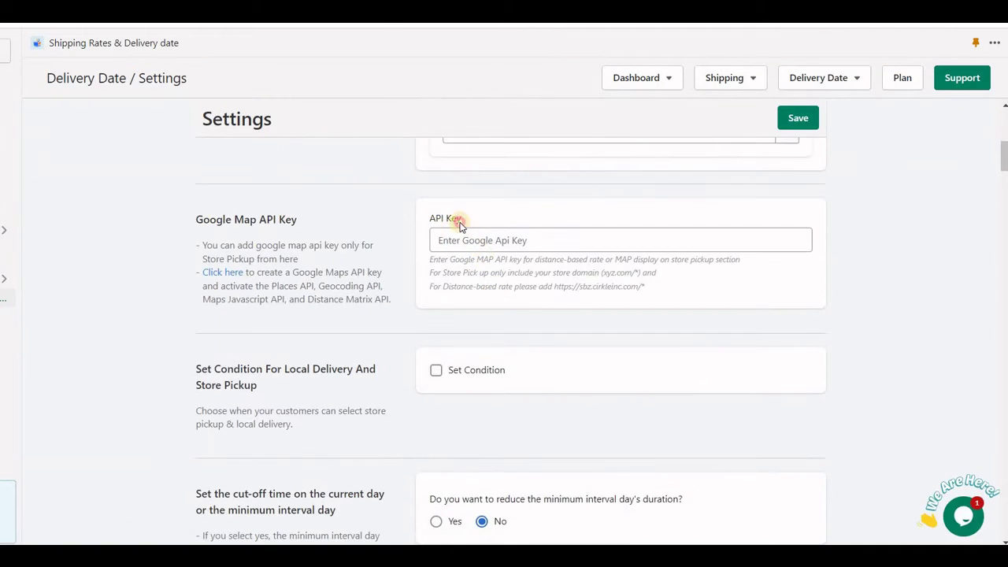
triple_click(465, 217)
click(486, 237)
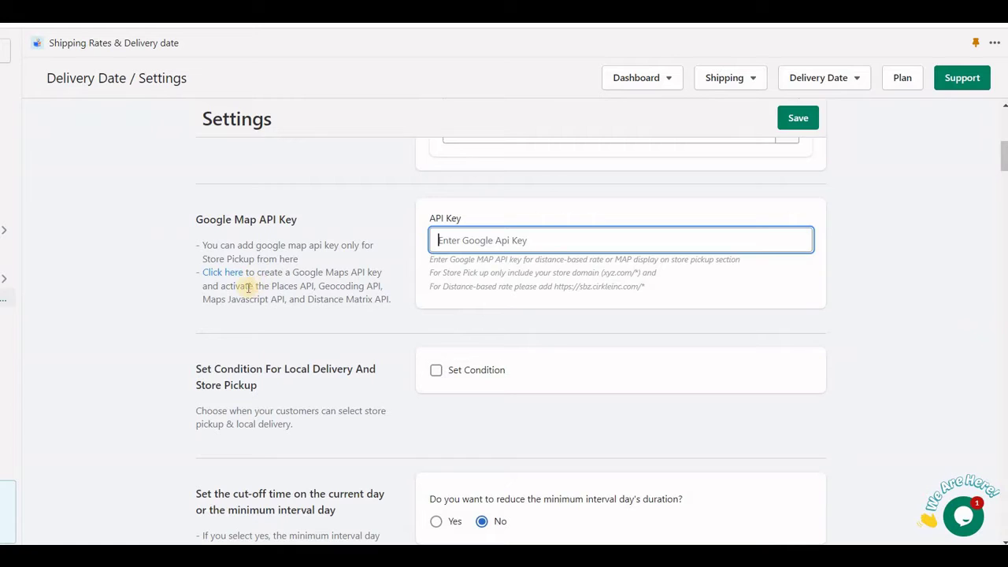
drag(271, 286, 401, 299)
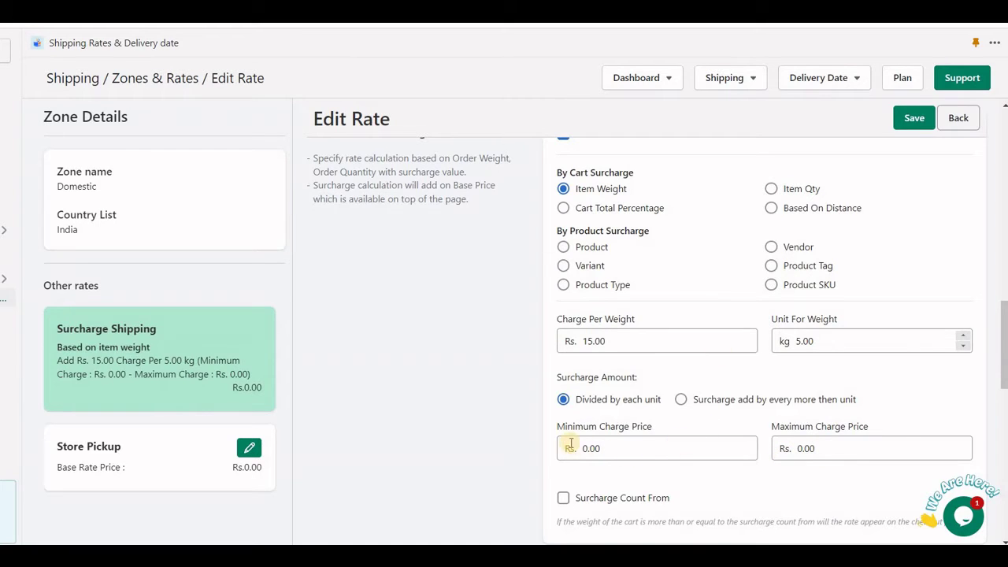
- Base the rate's surcharge on Product, search the store's products, and select Demo Frozen
key(Tab)
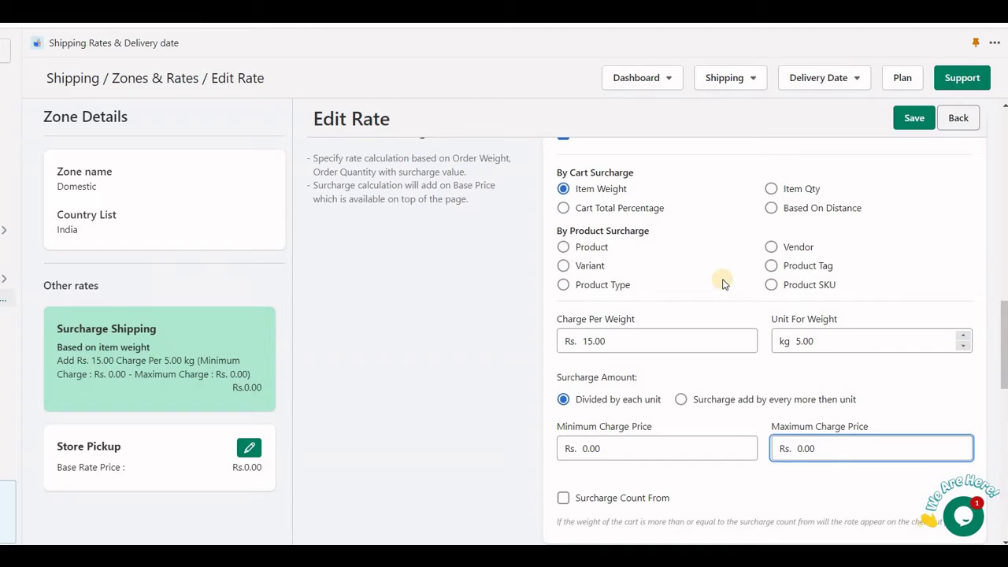
click(590, 249)
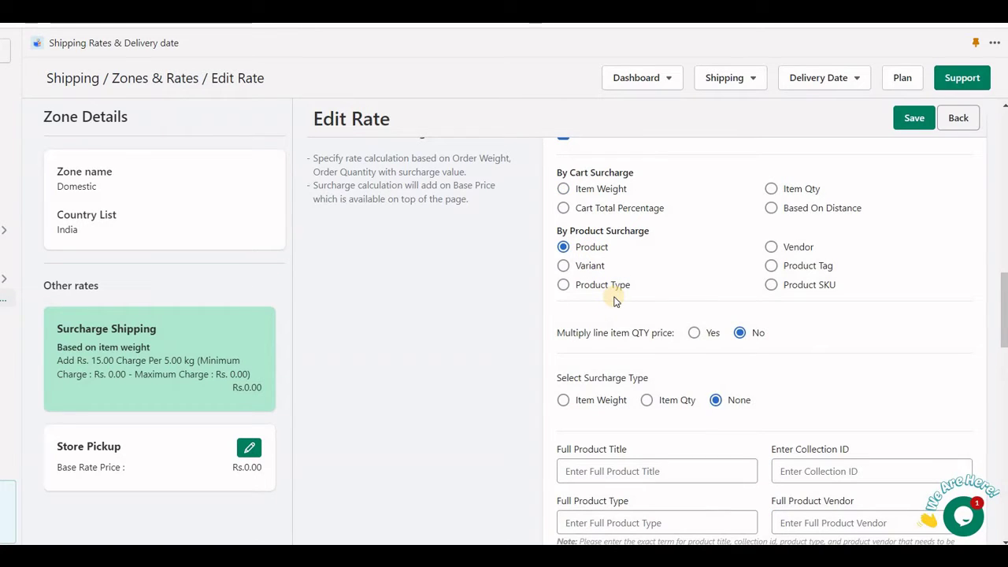
scroll(615, 302, down, 4)
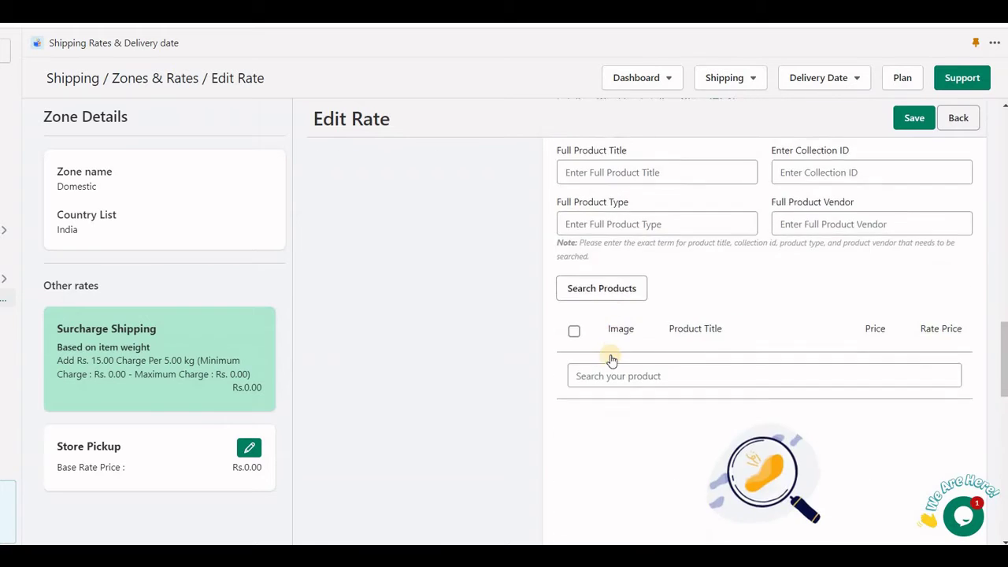
scroll(607, 356, up, 1)
click(612, 359)
scroll(597, 397, down, 2)
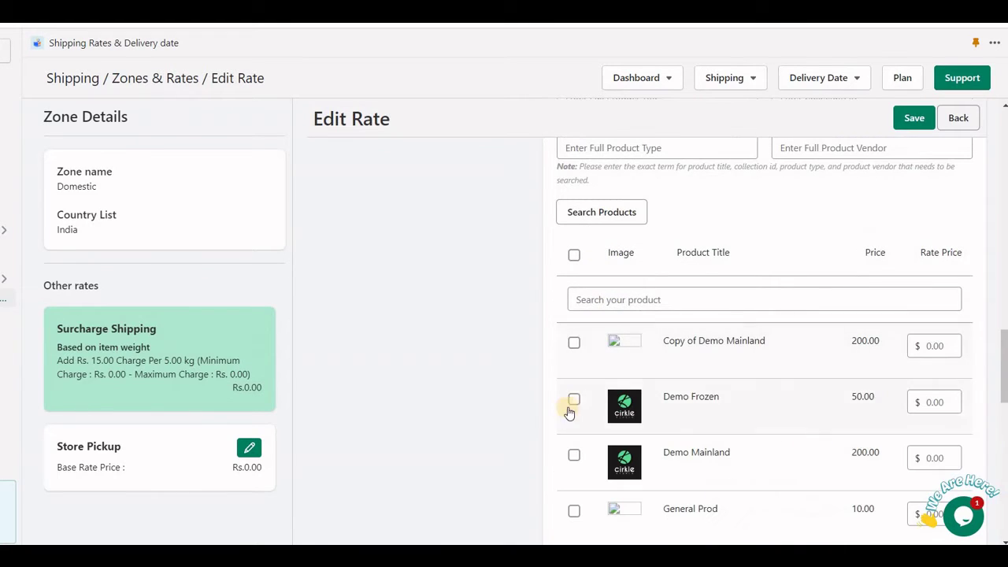
click(572, 403)
- Set the rate price to 12 for Demo Frozen and 13 for Demo Mainland, and save the rate
scroll(614, 420, up, 5)
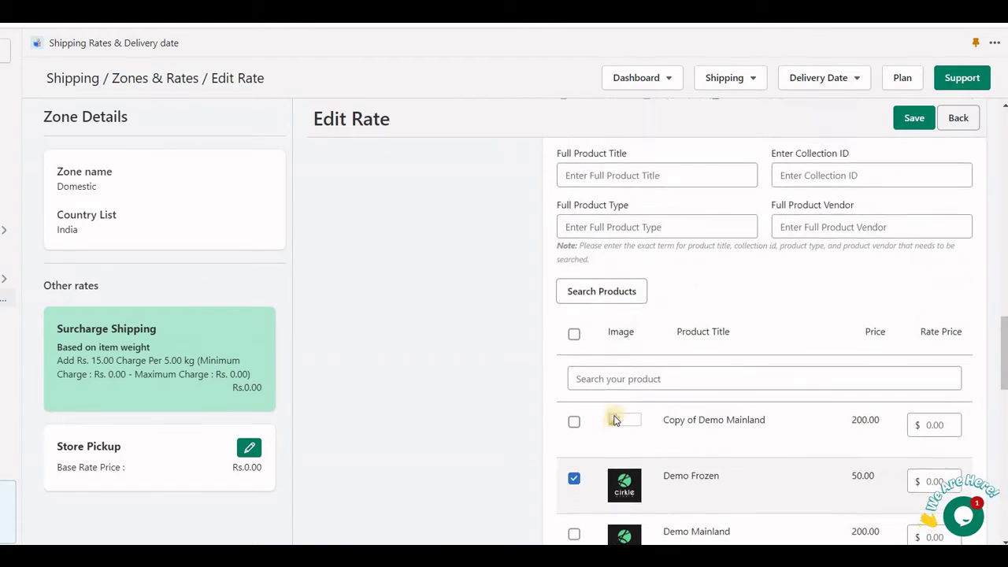
scroll(617, 424, up, 10)
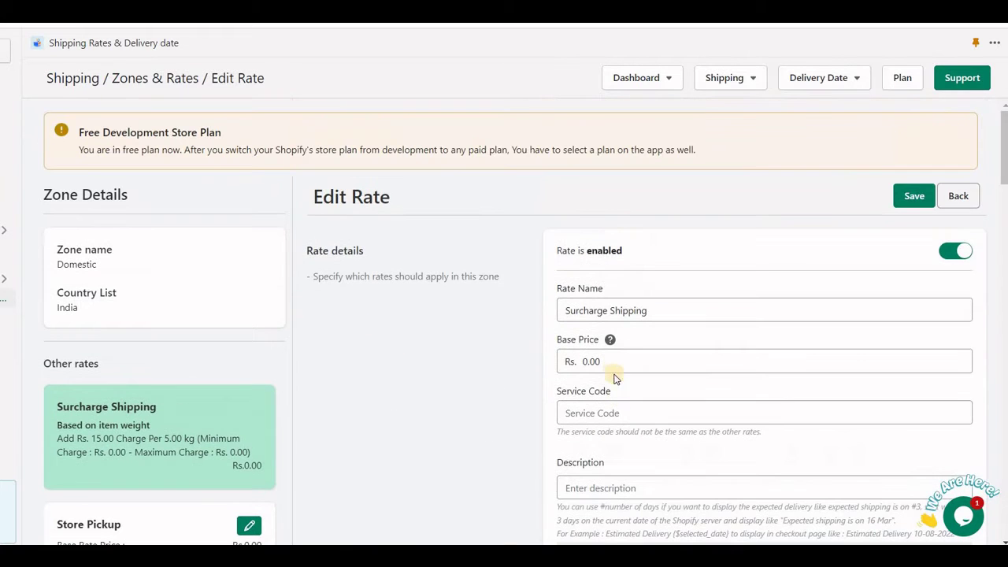
click(536, 364)
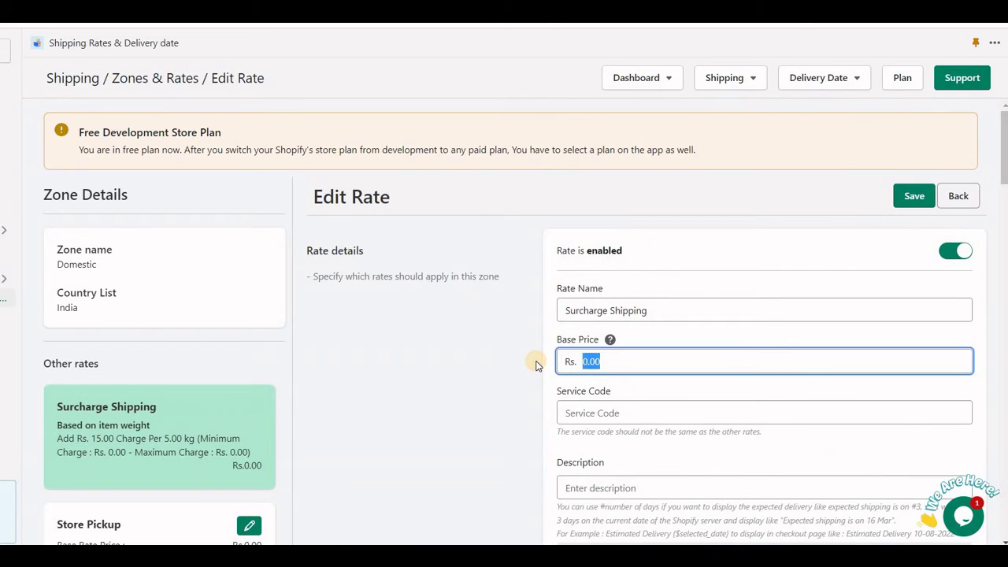
scroll(536, 365, down, 10)
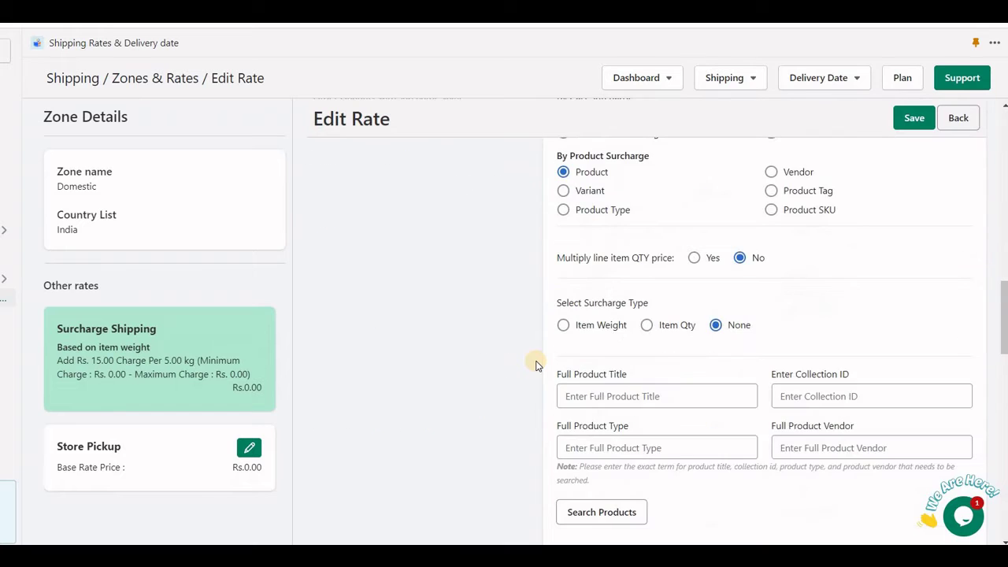
scroll(920, 410, down, 4)
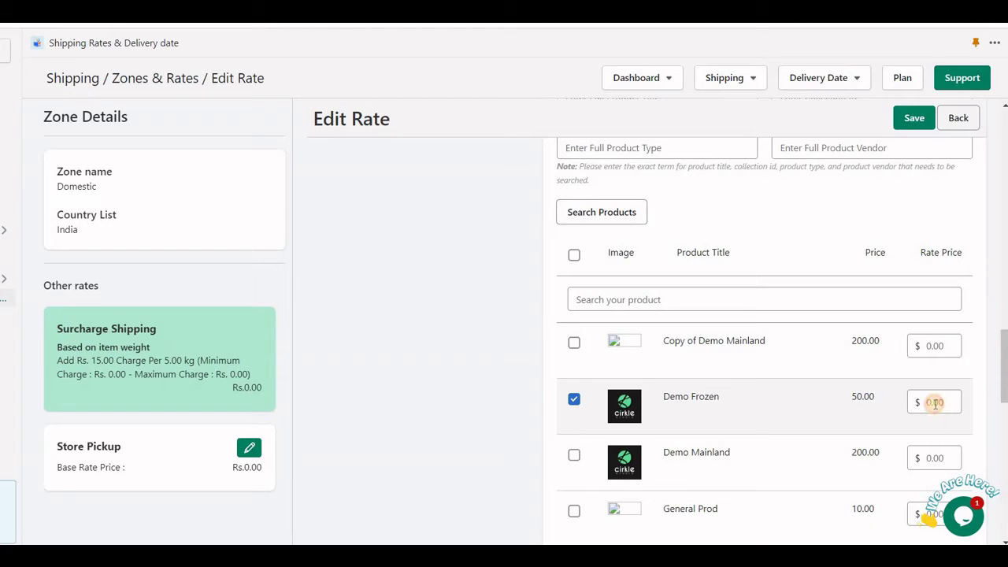
click(936, 404)
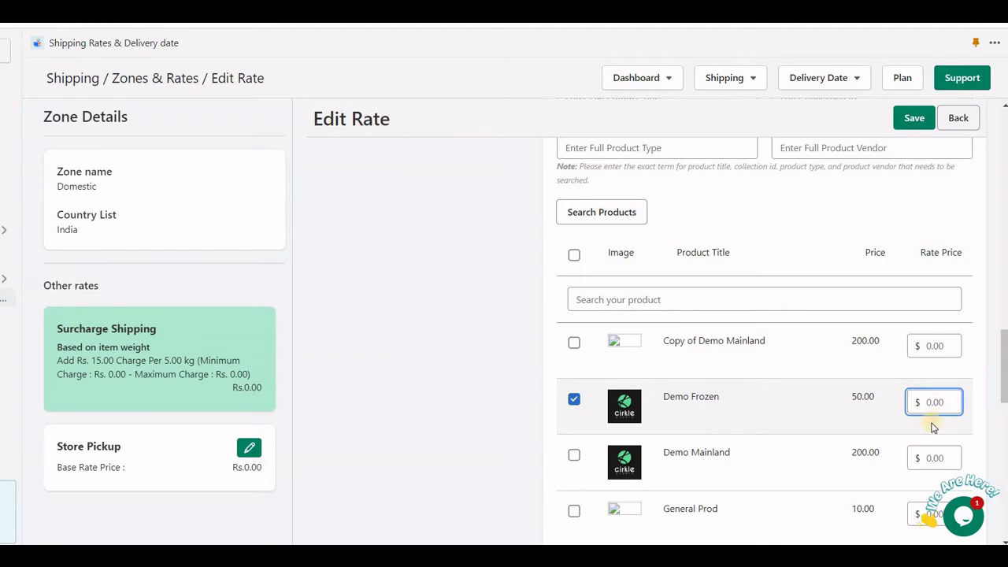
text(12)
click(931, 458)
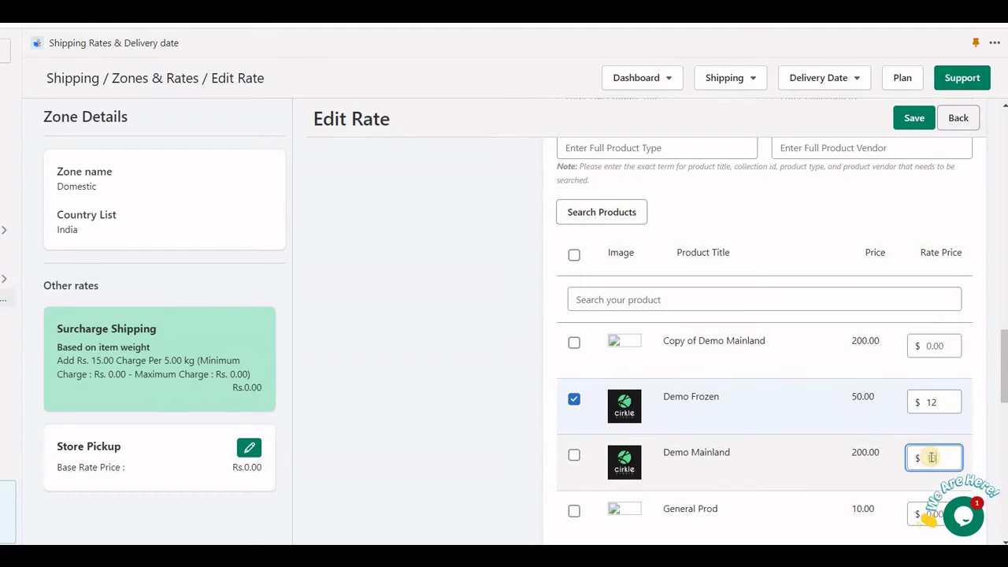
text(13)
click(898, 120)
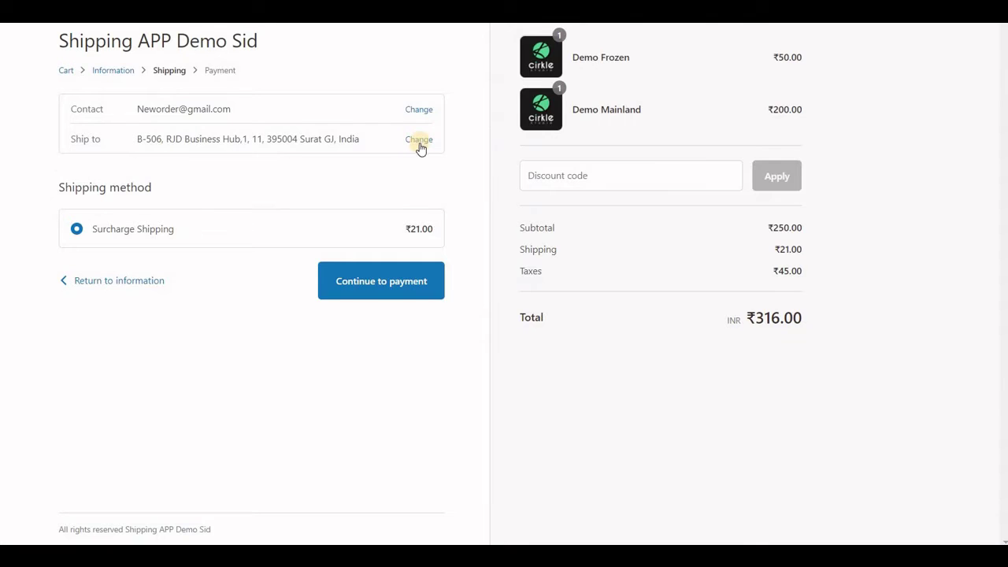
- Edit the apartment field of the checkout shipping address and continue to shipping to recalculate the charge
click(420, 140)
click(283, 351)
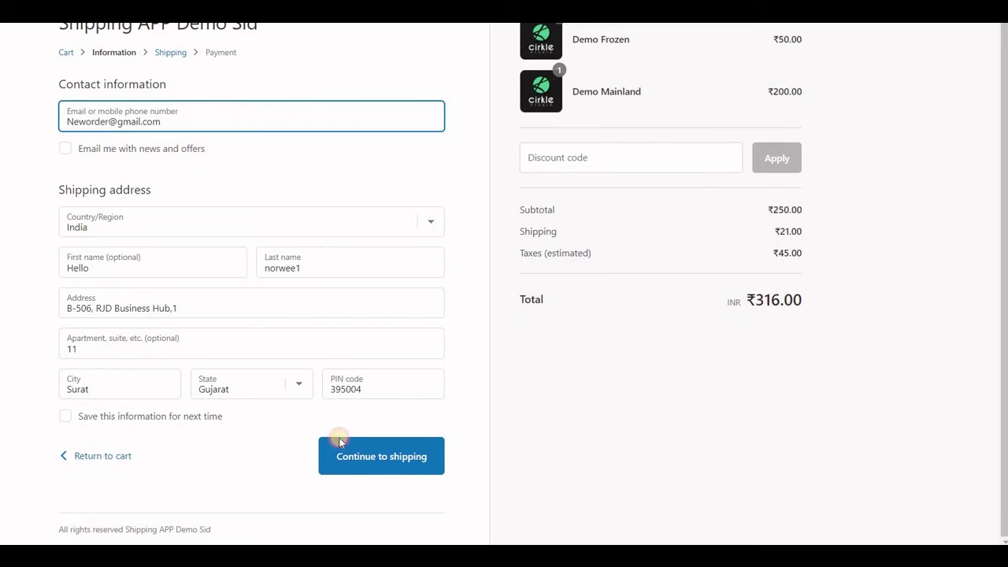
text(1)
click(344, 451)
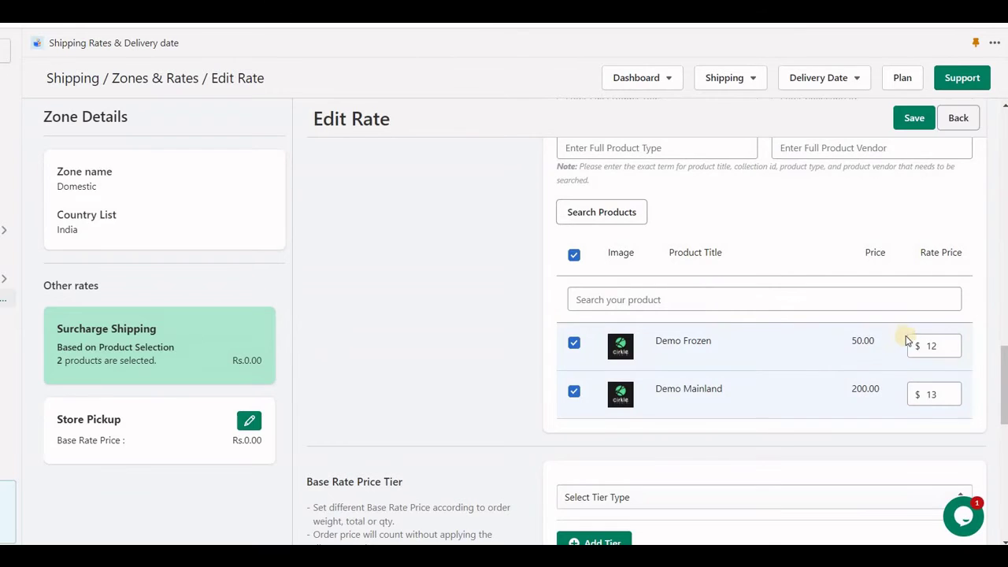
- Base the Surcharge Shipping rate on Product Tag and enter frozen as the tag
scroll(780, 194, up, 4)
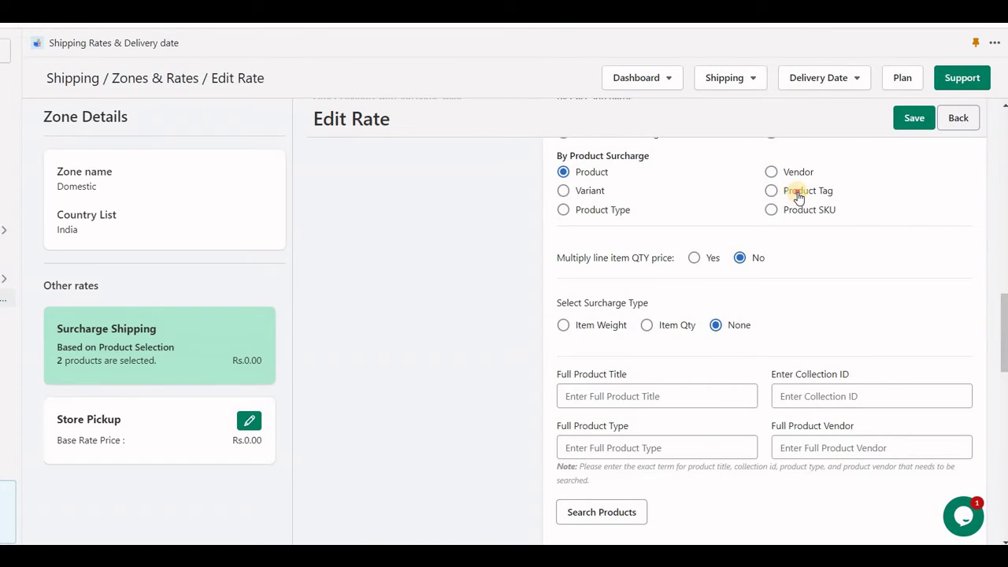
click(771, 190)
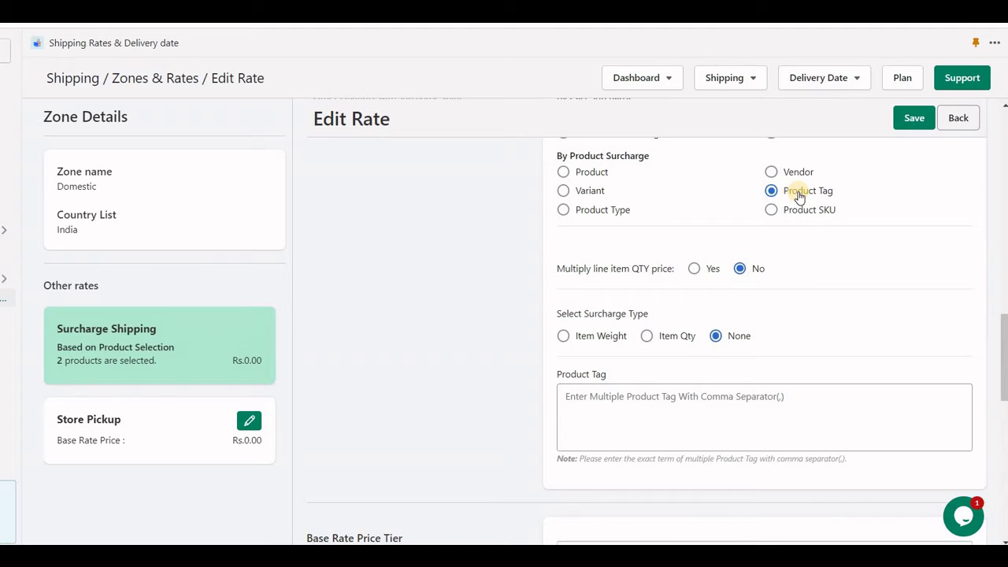
click(663, 402)
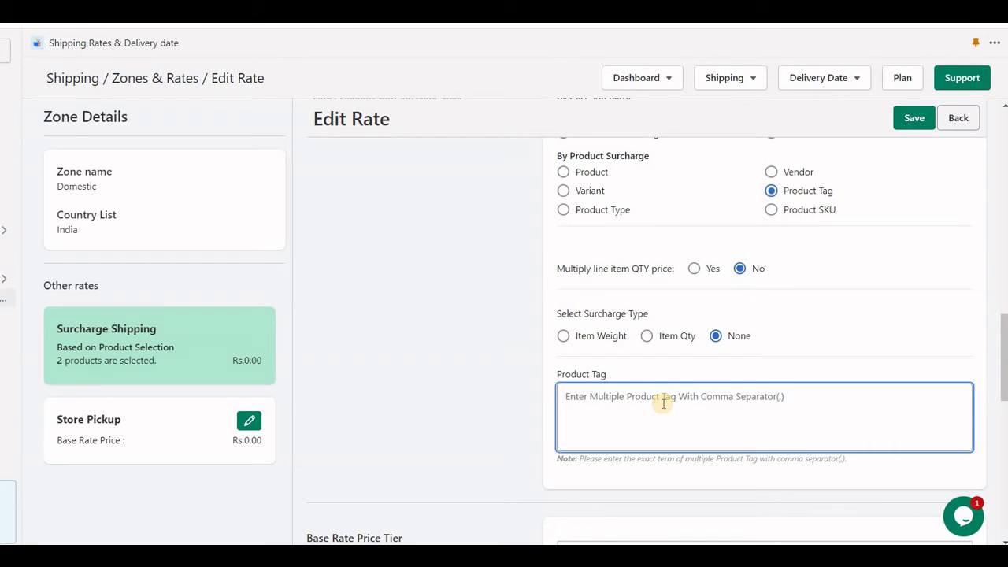
text(frozen)
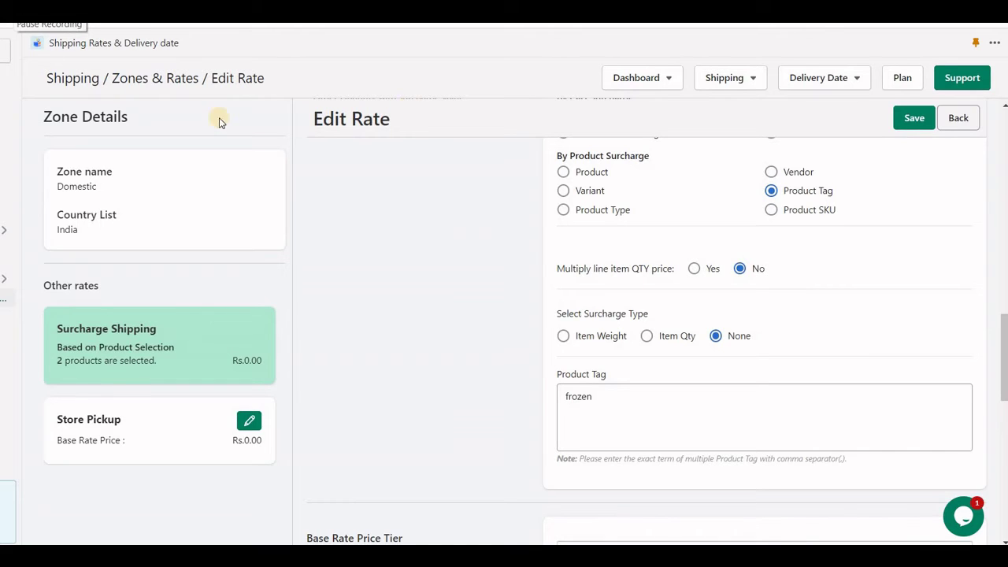
- Preview the Item Weight and Item Qty surcharge types, and set Multiply line item QTY price to Yes
click(605, 341)
scroll(604, 338, down, 1)
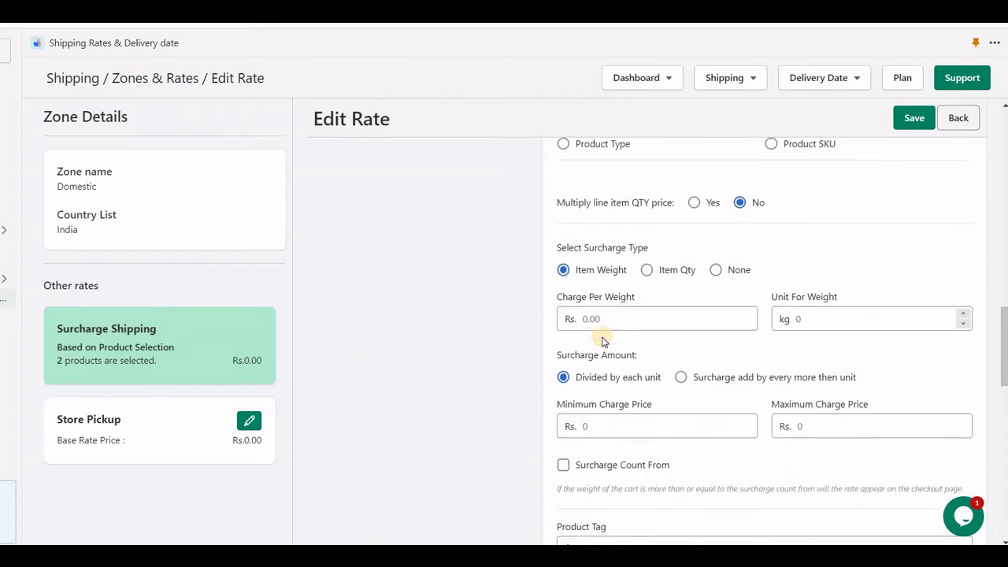
click(651, 262)
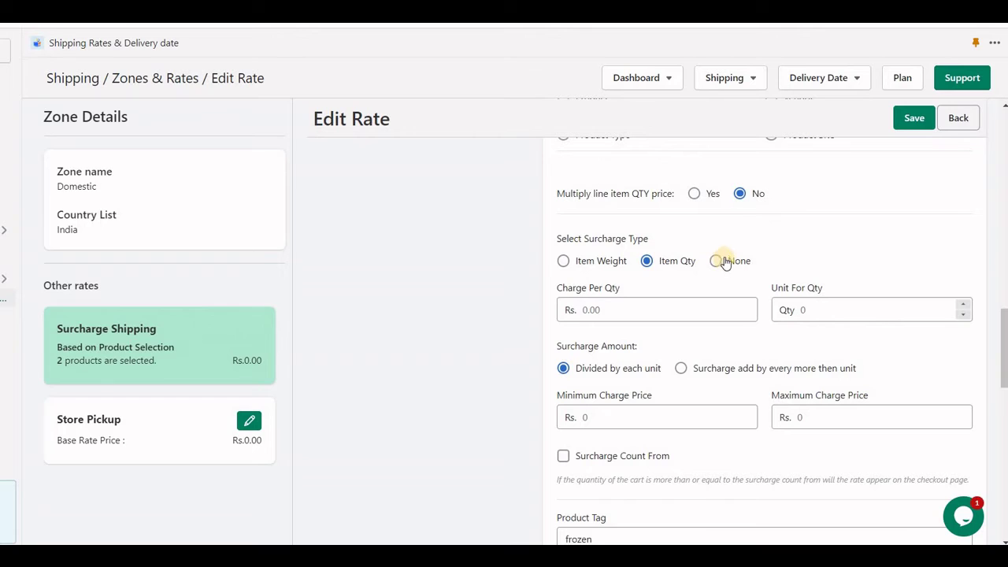
click(695, 193)
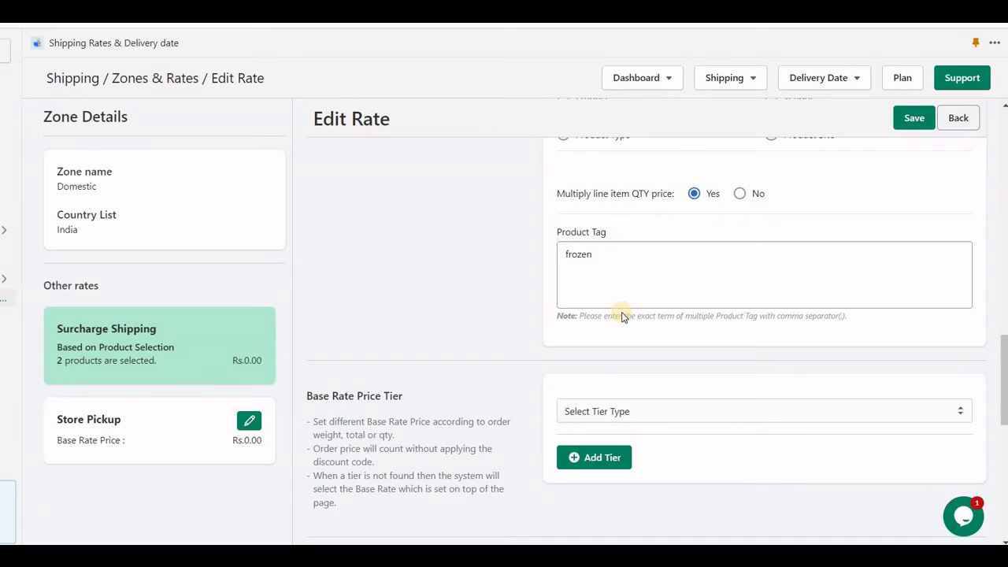
- Save the rate with a base price of Rs. 22, and review the Demo Frozen and Demo Mainland items at checkout
scroll(623, 318, up, 1)
scroll(637, 360, up, 15)
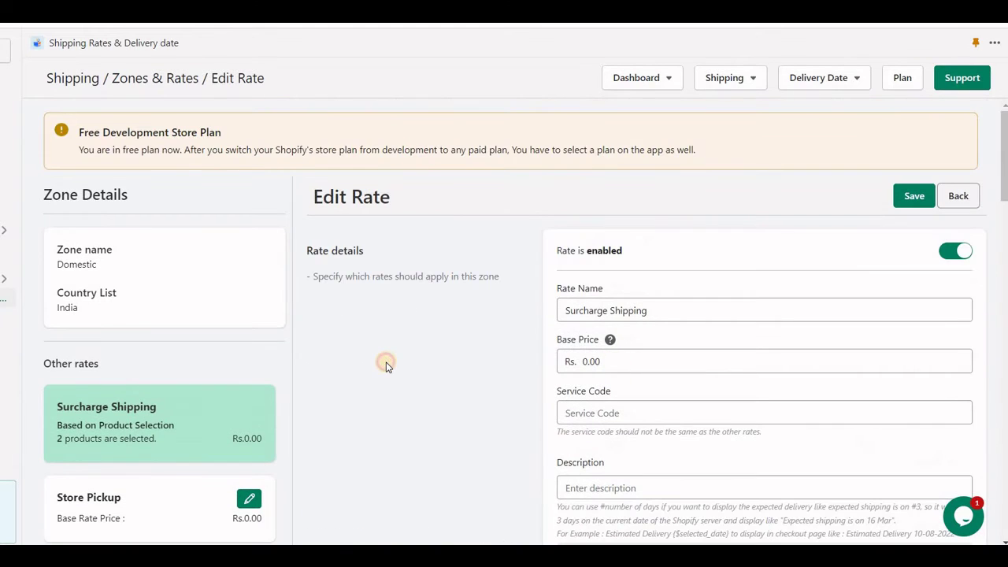
key(Tab)
text(22)
click(902, 200)
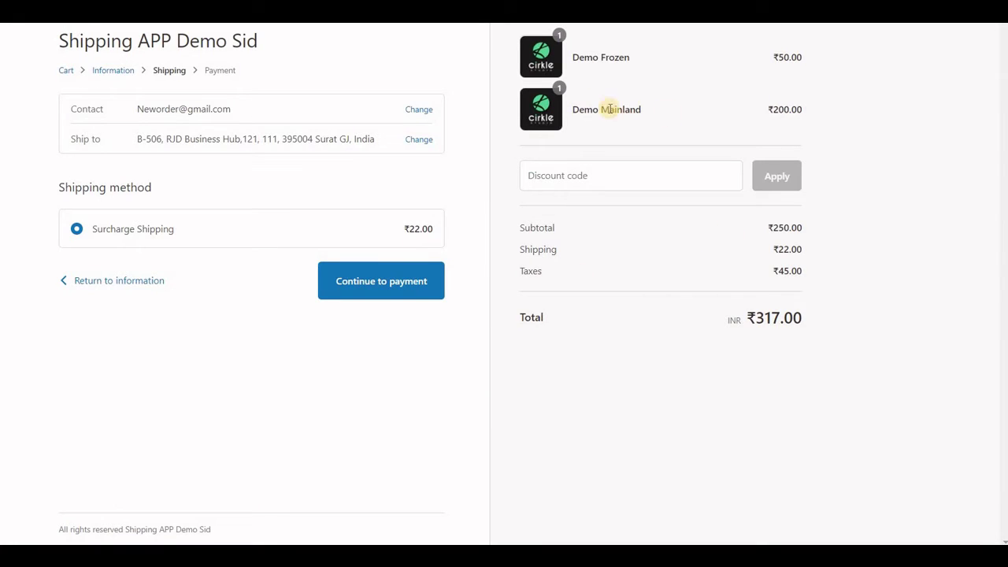
drag(653, 53, 592, 57)
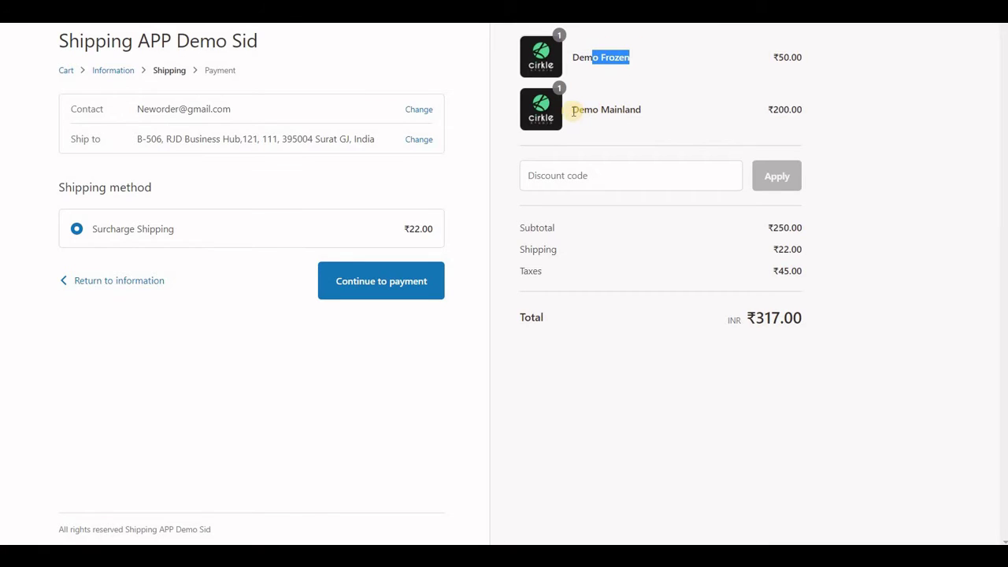
triple_click(630, 111)
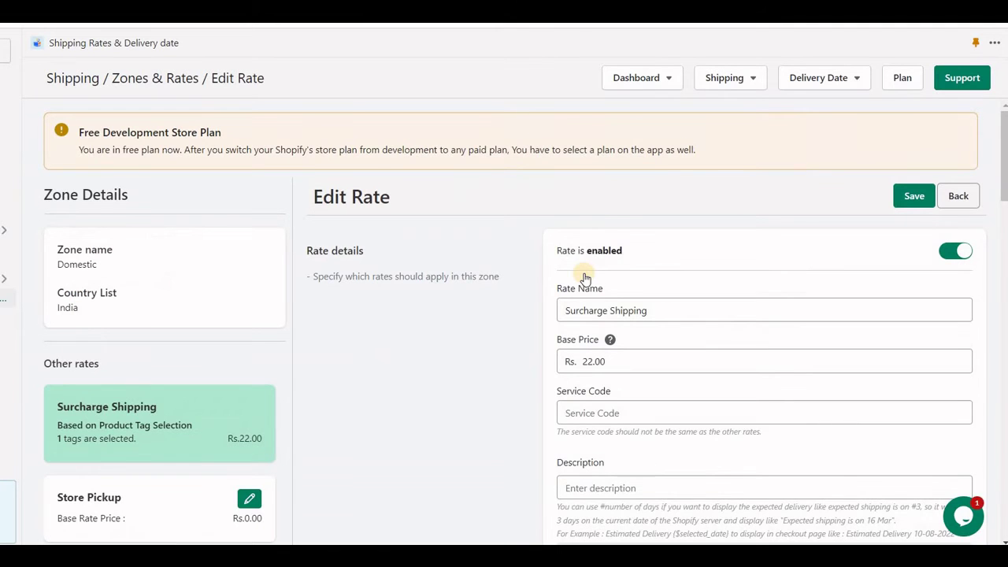
- Base the rate's surcharge on Variant, save the rate, and open its variant selection page
scroll(581, 266, down, 6)
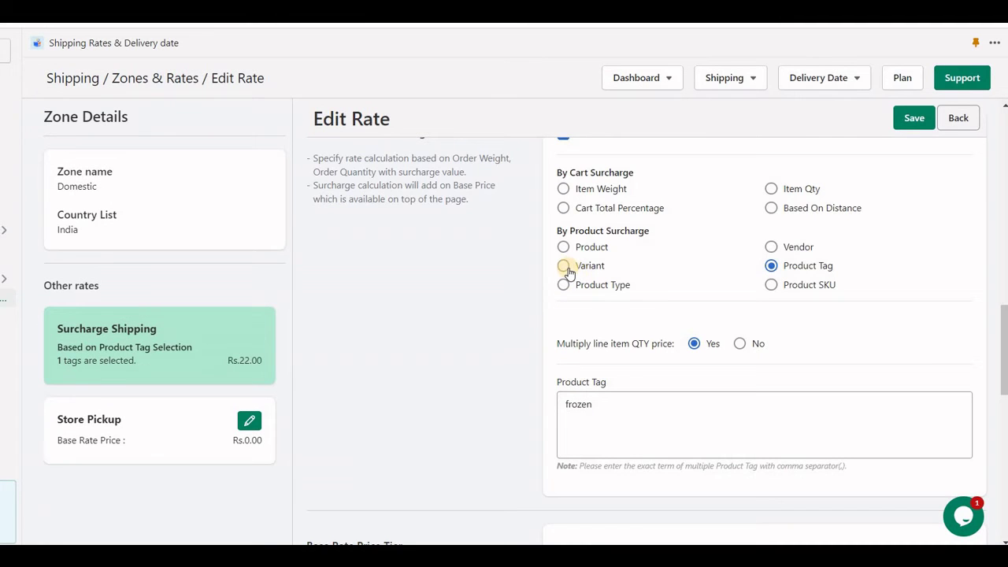
click(564, 266)
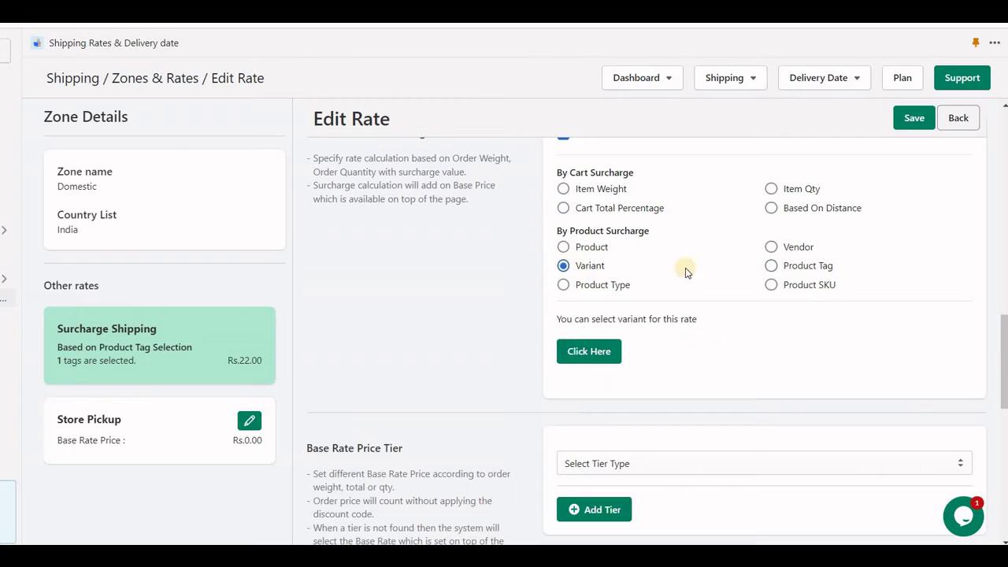
click(912, 115)
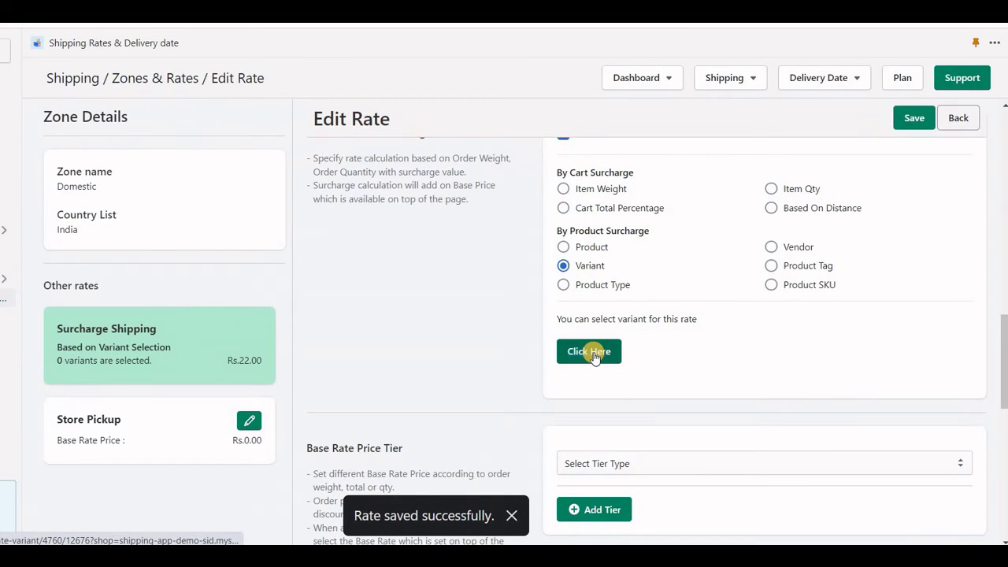
click(594, 353)
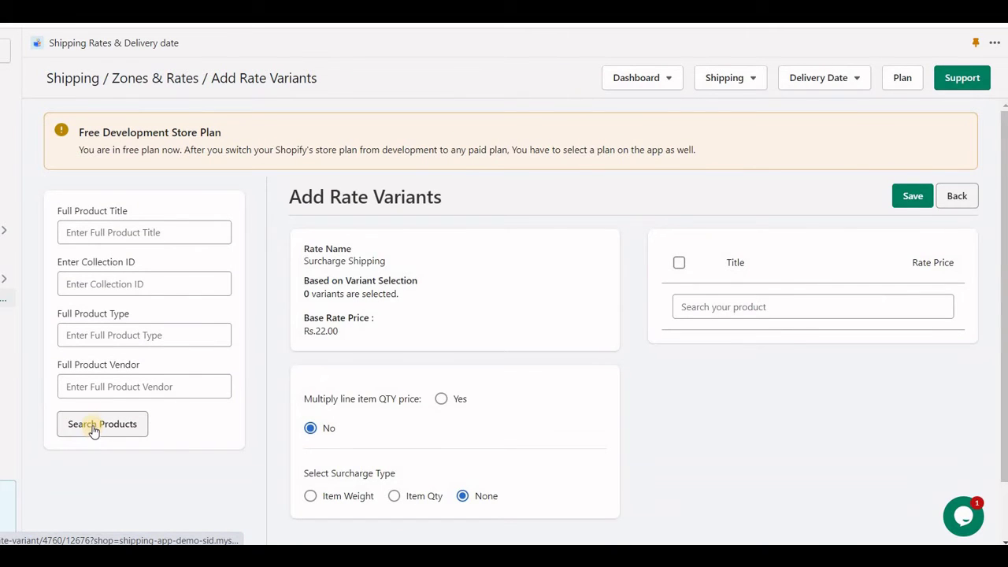
- Search the store's products, select the Copy of Demo Mainland variant, and return to the rate without saving
click(93, 233)
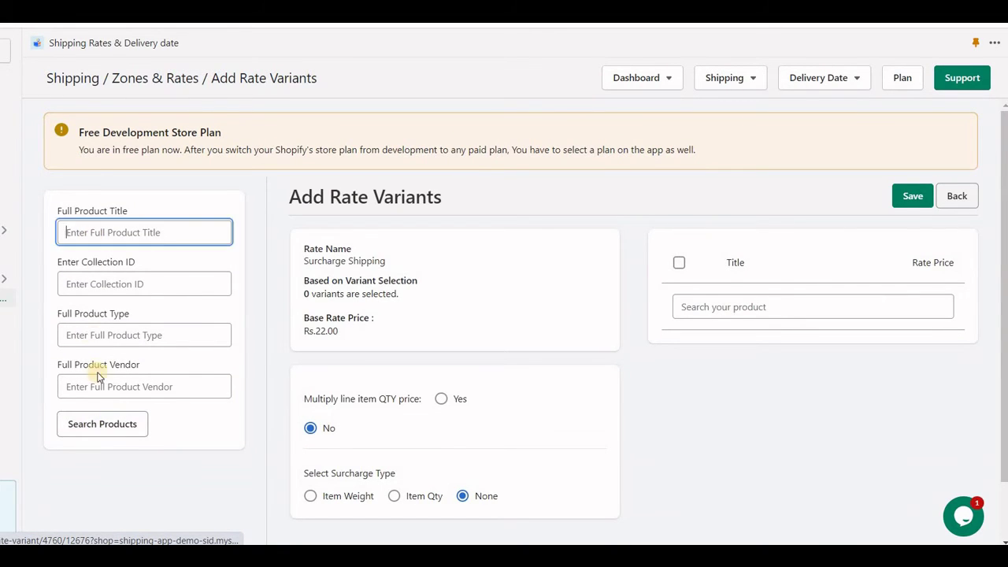
click(106, 437)
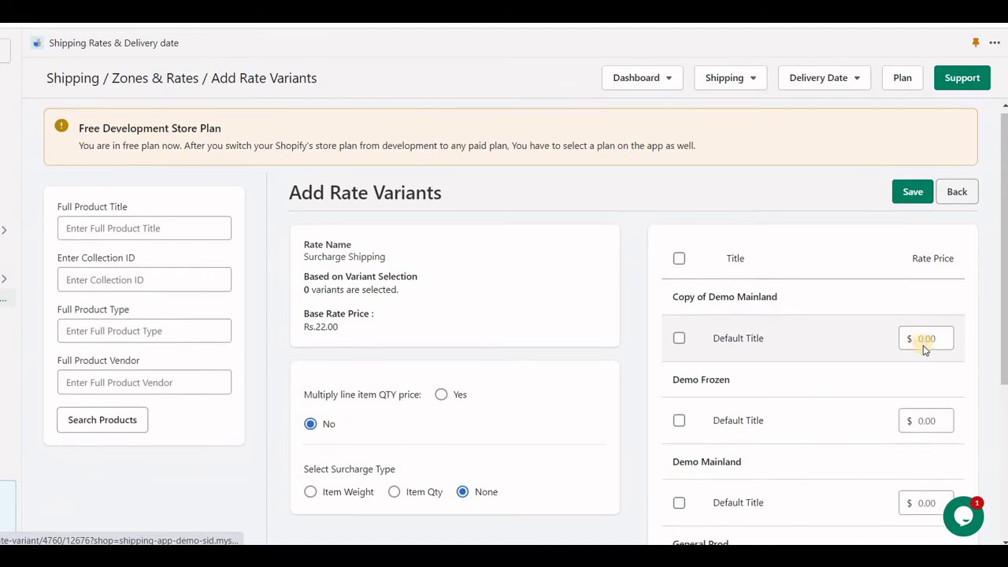
scroll(918, 378, down, 3)
scroll(914, 405, up, 3)
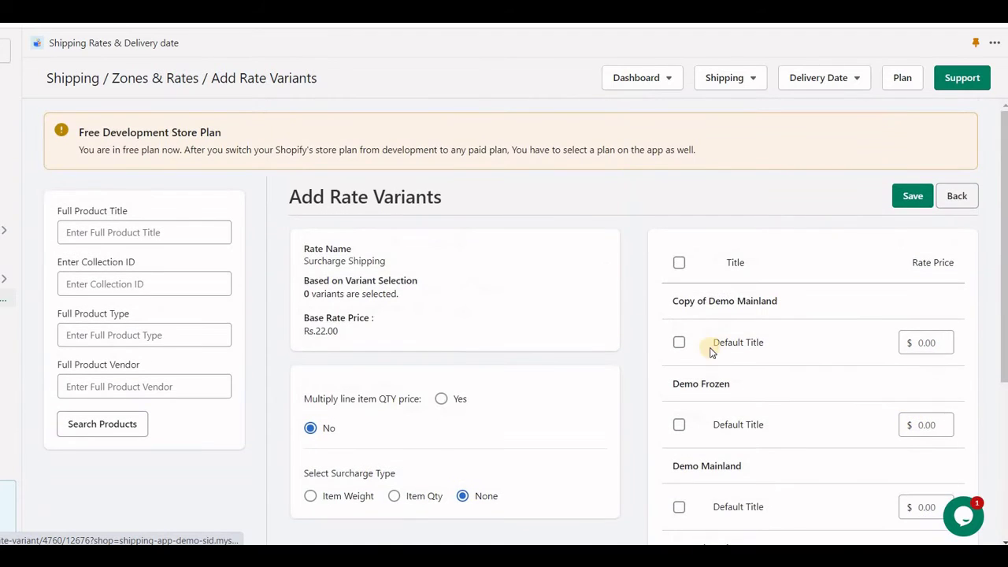
click(677, 345)
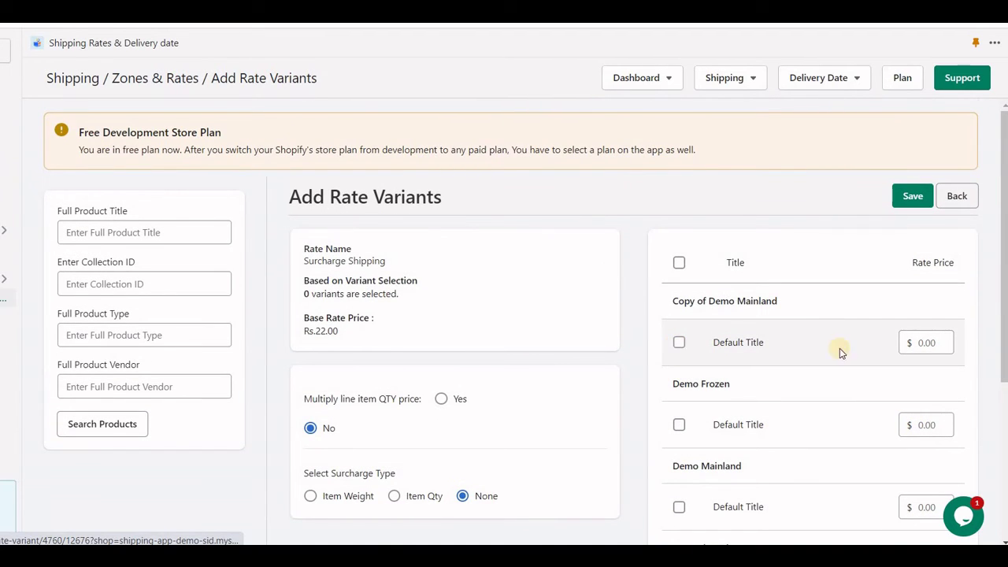
click(934, 348)
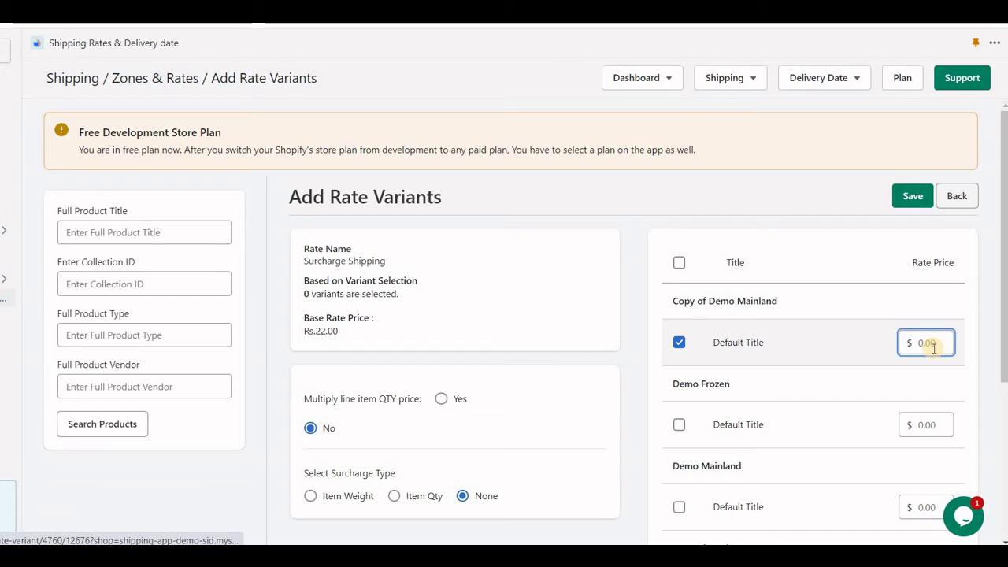
click(950, 206)
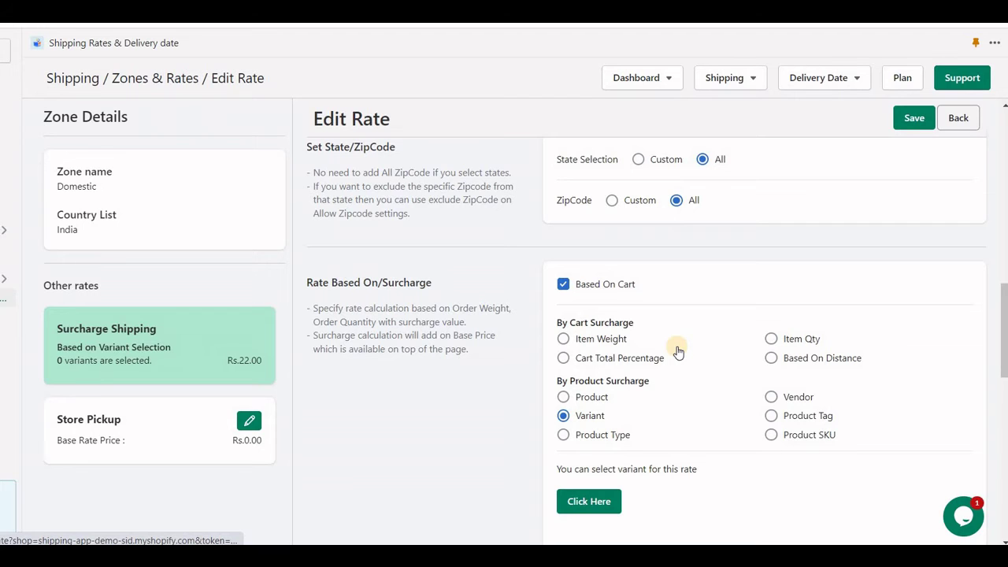
- Preview the product surcharge fields for Product Type and Vendor
scroll(586, 312, down, 2)
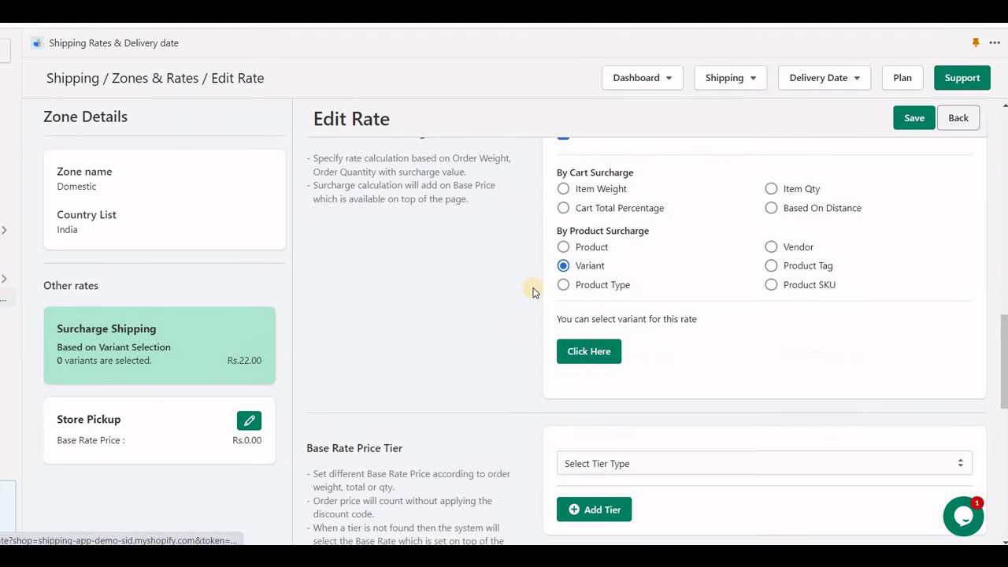
click(564, 285)
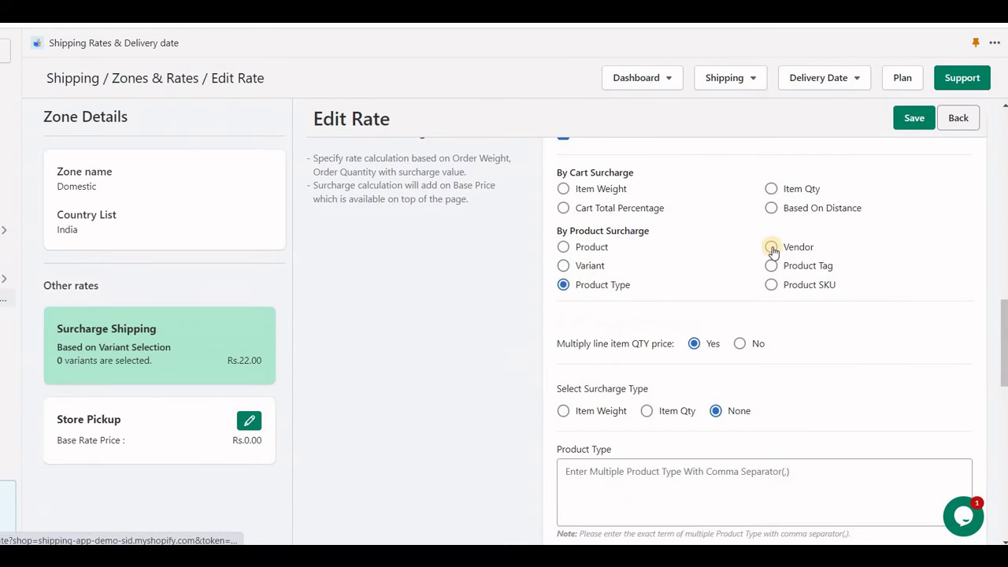
click(772, 247)
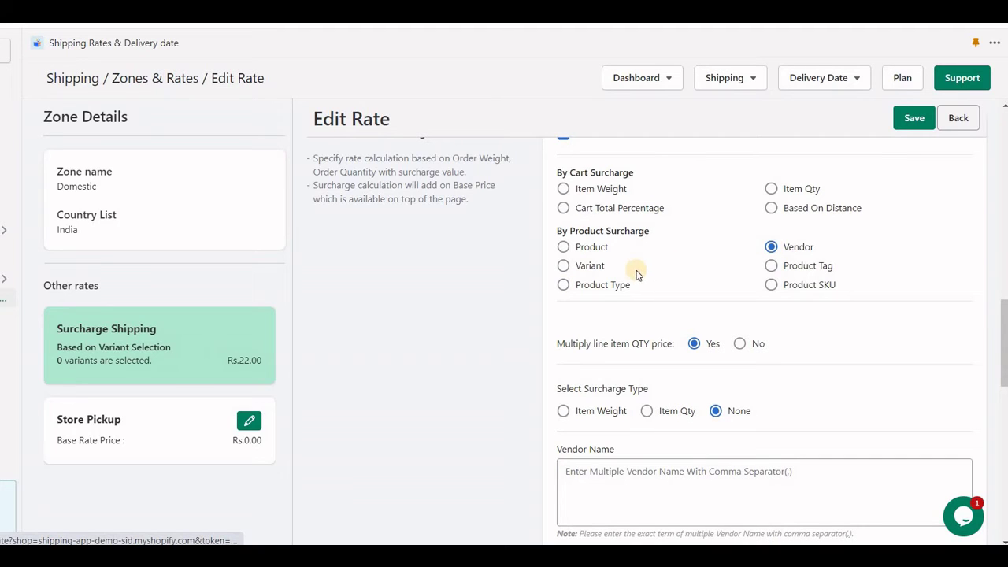
scroll(630, 273, up, 1)
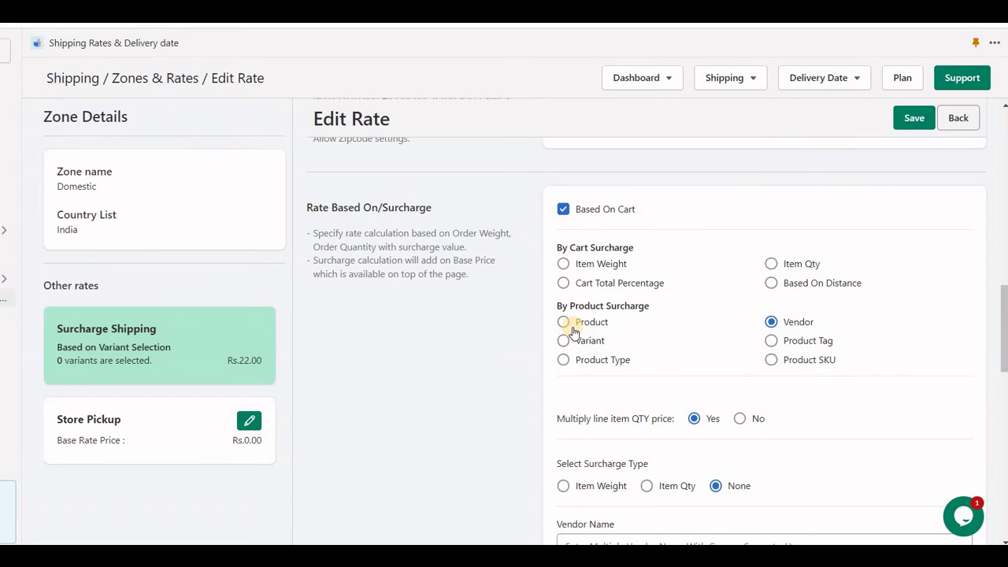
- Base the surcharge on Product Tag with the tag Item1, and save the rate
key(Down)
scroll(607, 479, down, 1)
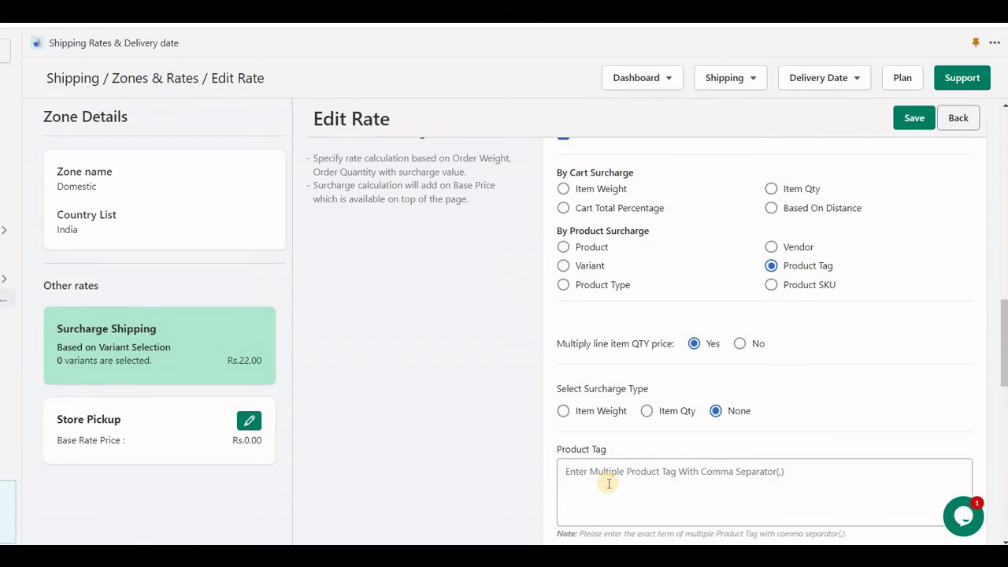
click(609, 484)
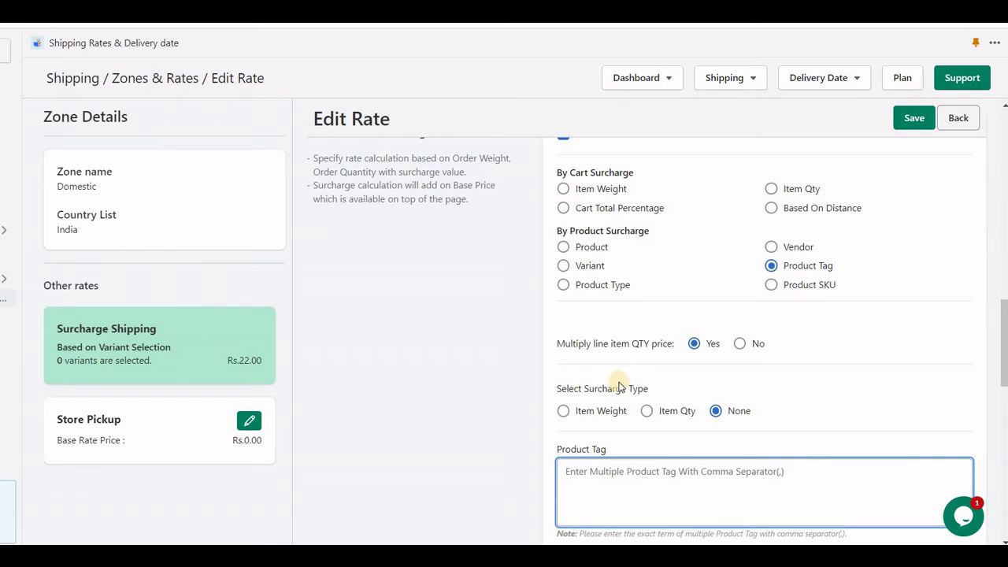
text(Item1)
scroll(630, 378, up, 10)
scroll(628, 379, up, 3)
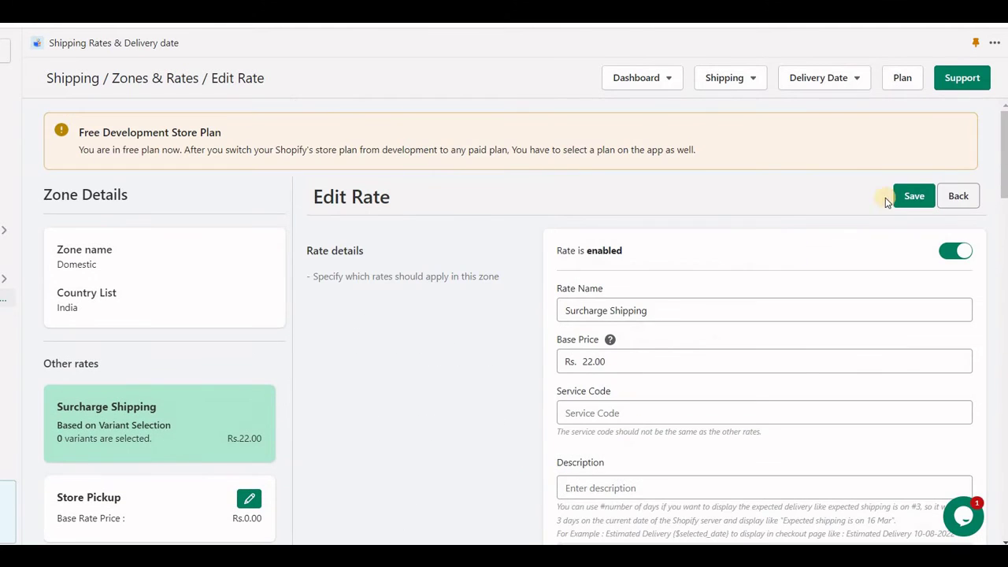
click(914, 196)
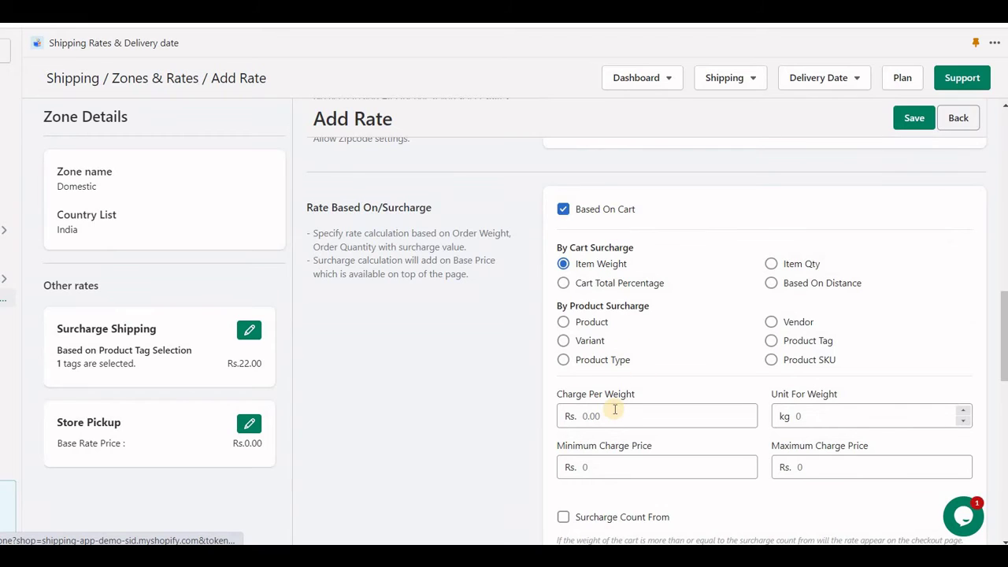
- Set the new rate's item weight surcharge to Rs. 15 per 5.00 kg, added by every more than unit, and save it
click(615, 410)
text(15)
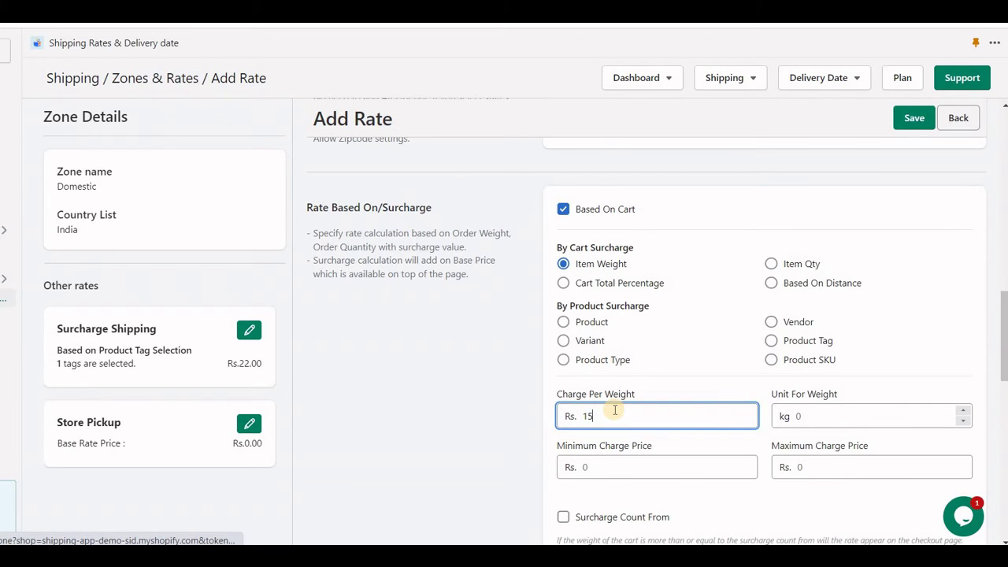
key(Tab)
text(5.00)
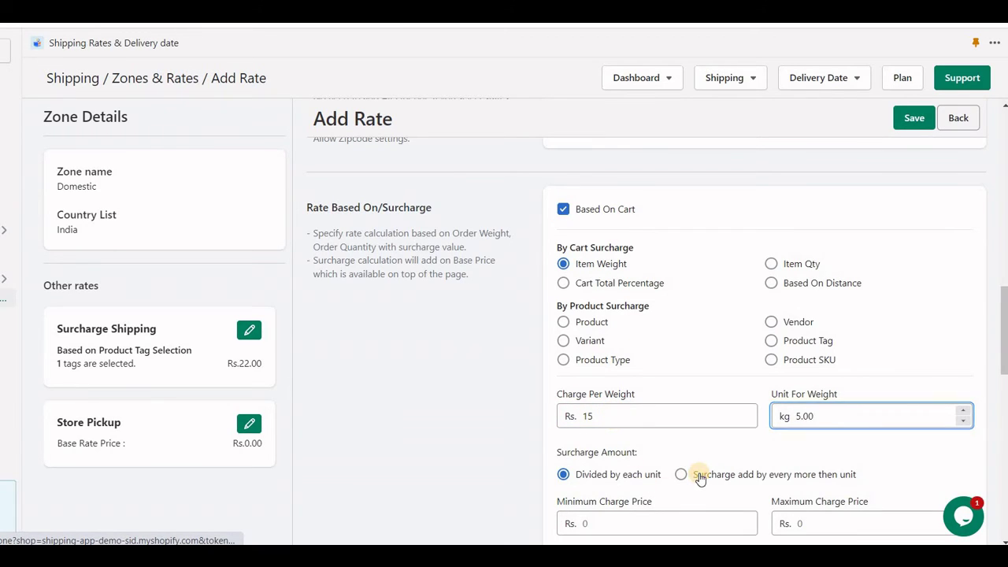
click(698, 476)
click(914, 122)
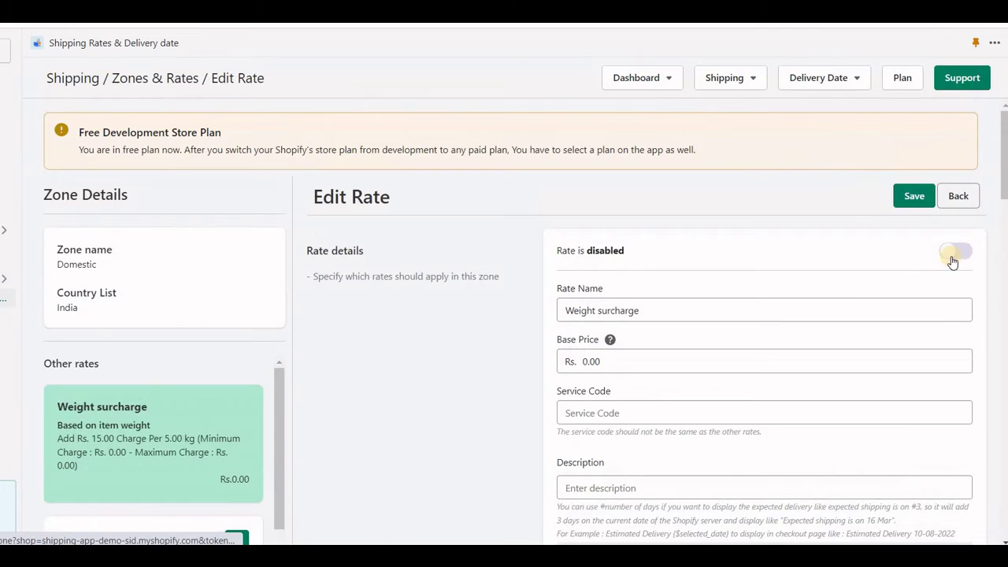
- Enable the Weight surcharge rate in the Domestic zone and save it
click(953, 253)
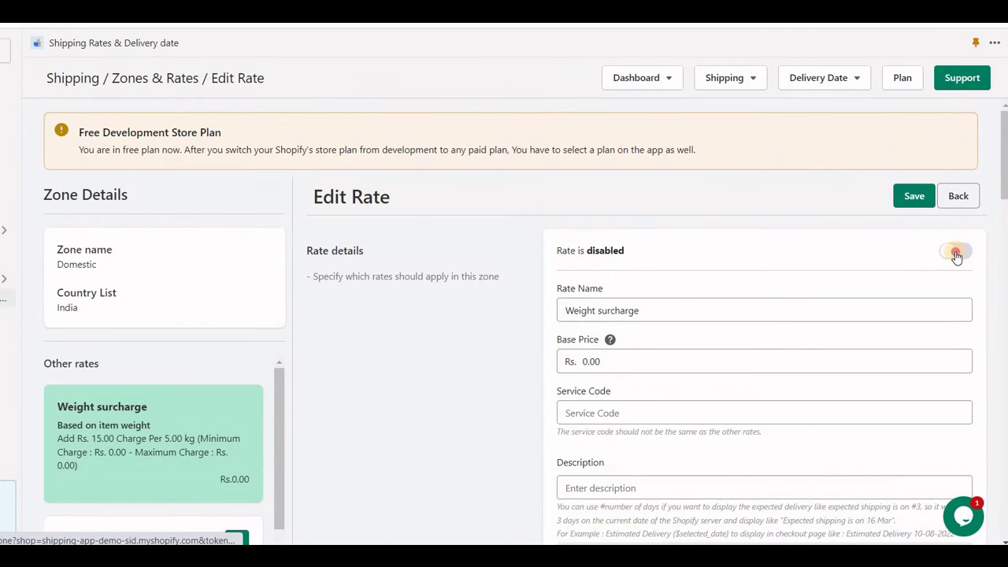
click(906, 196)
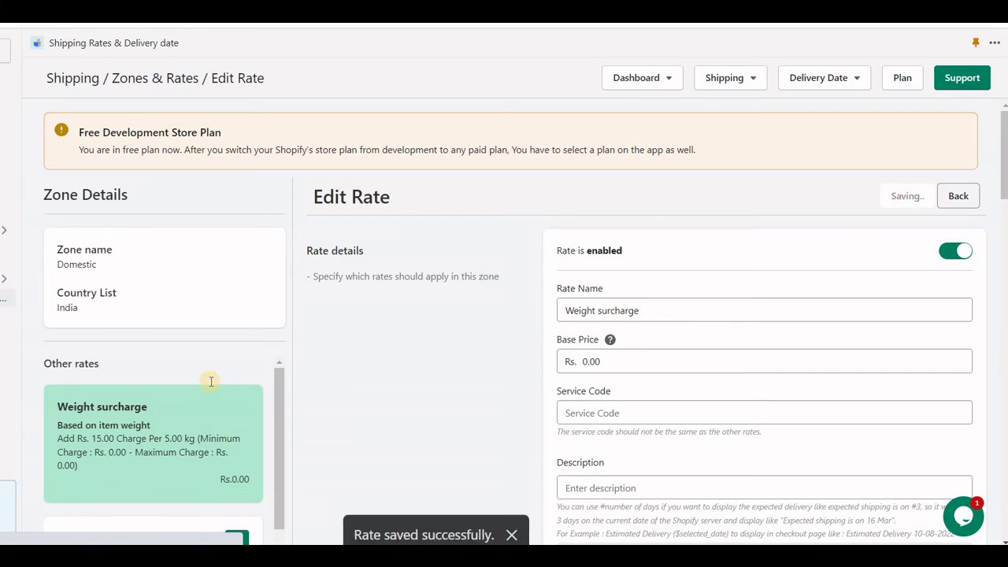
scroll(208, 397, down, 1)
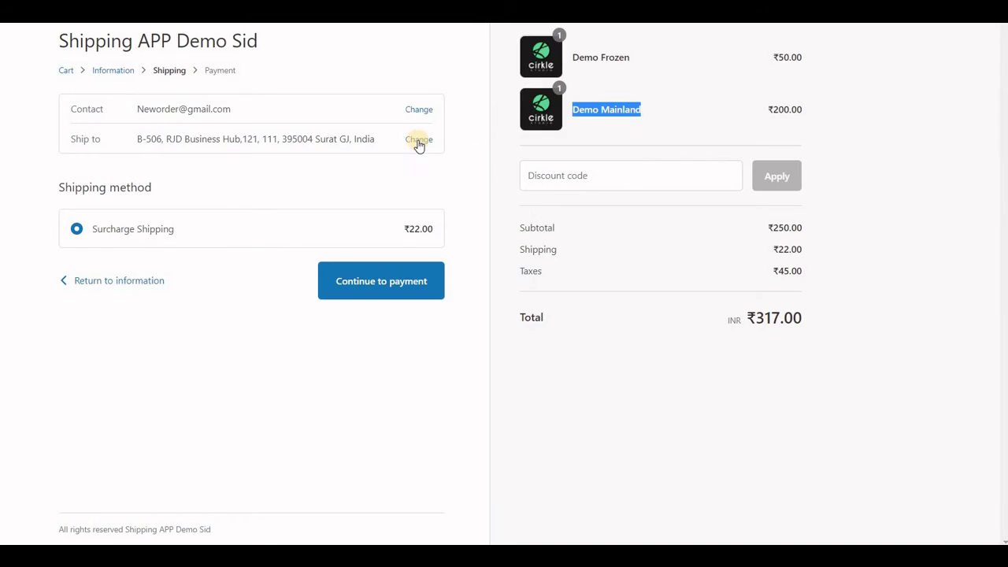
- At the store checkout, add a 1 to the apartment field of the shipping address, continue to shipping, and check the Weight surcharge charge
click(417, 141)
click(252, 348)
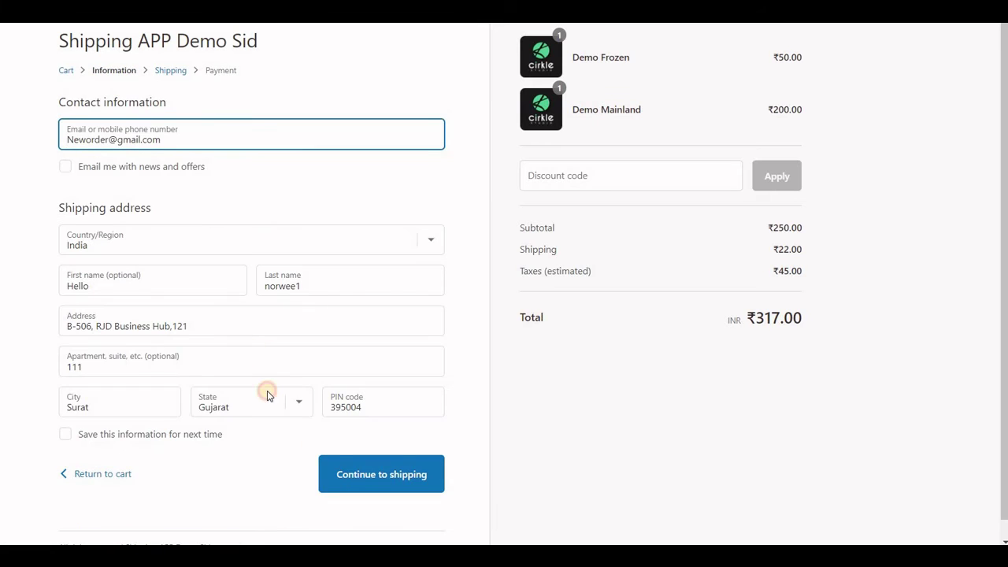
text(1)
click(365, 477)
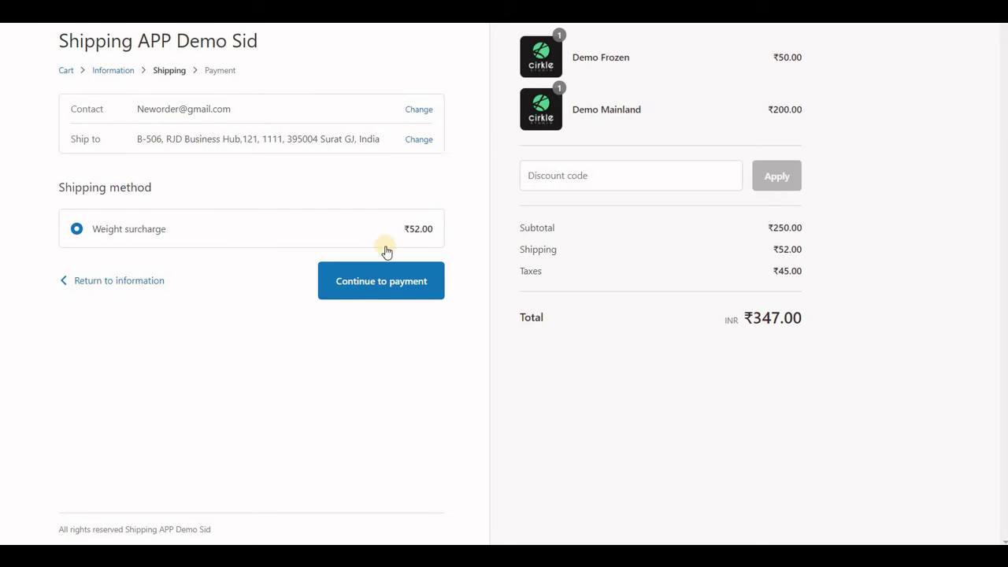
drag(404, 230, 426, 231)
triple_click(615, 57)
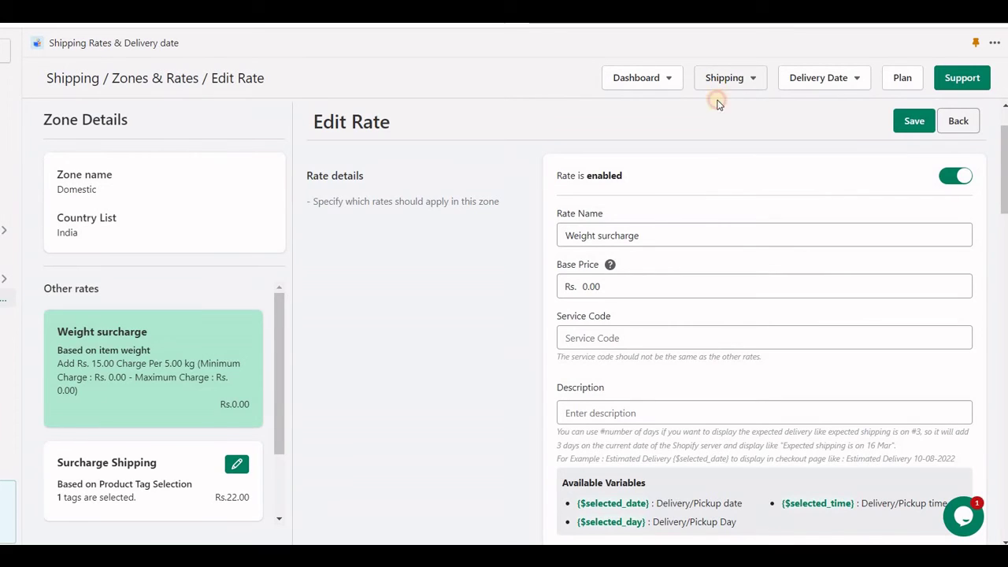
- In the shipping product settings, save Yes for showing only product-based rates, and choose Yes for excluding product-based weight in mixed carts
click(719, 85)
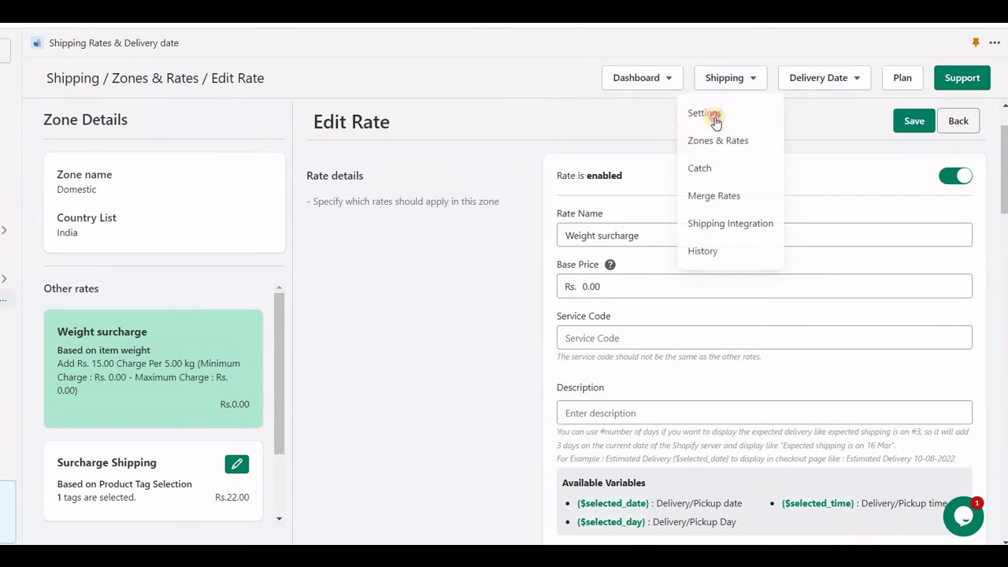
click(705, 115)
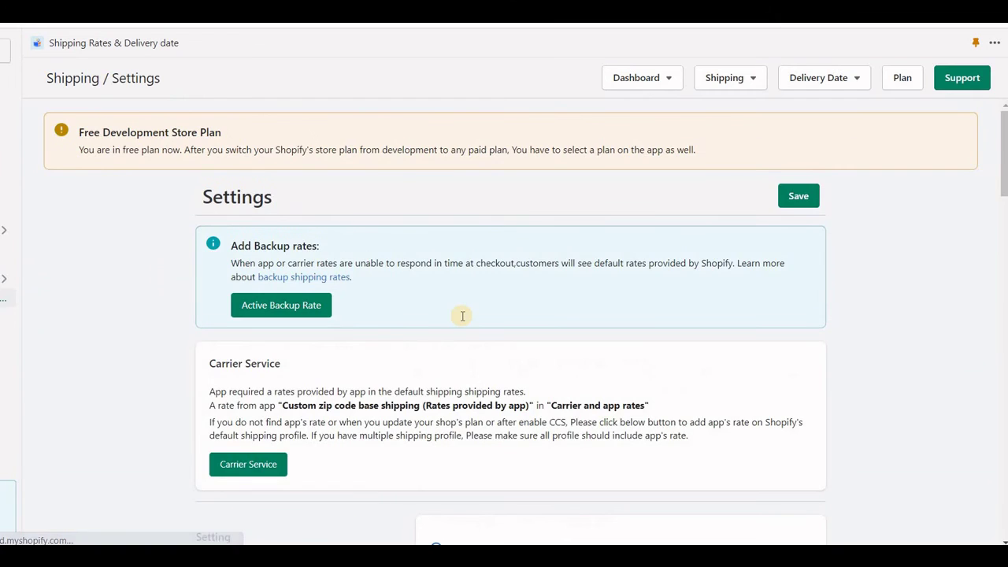
scroll(462, 316, down, 10)
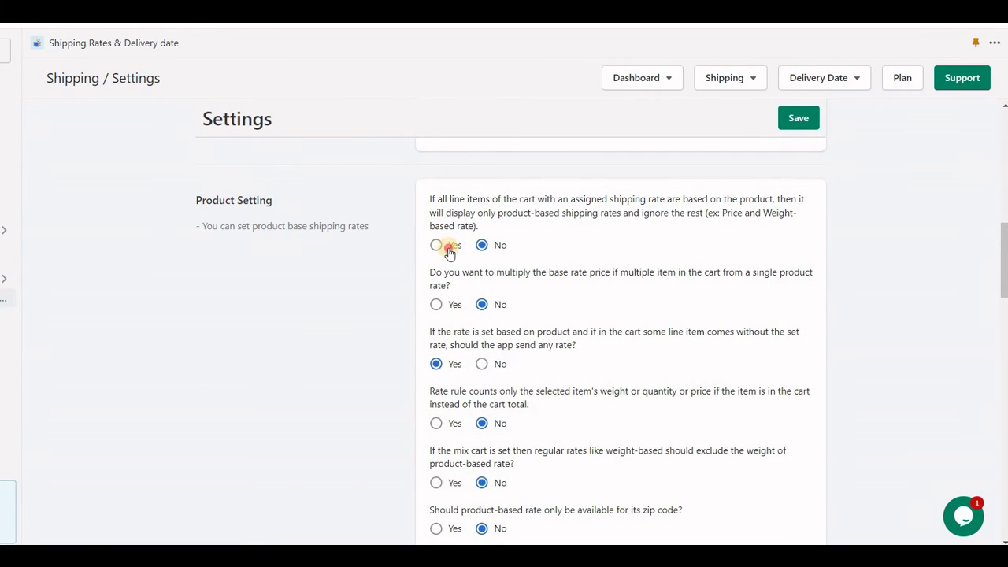
click(799, 117)
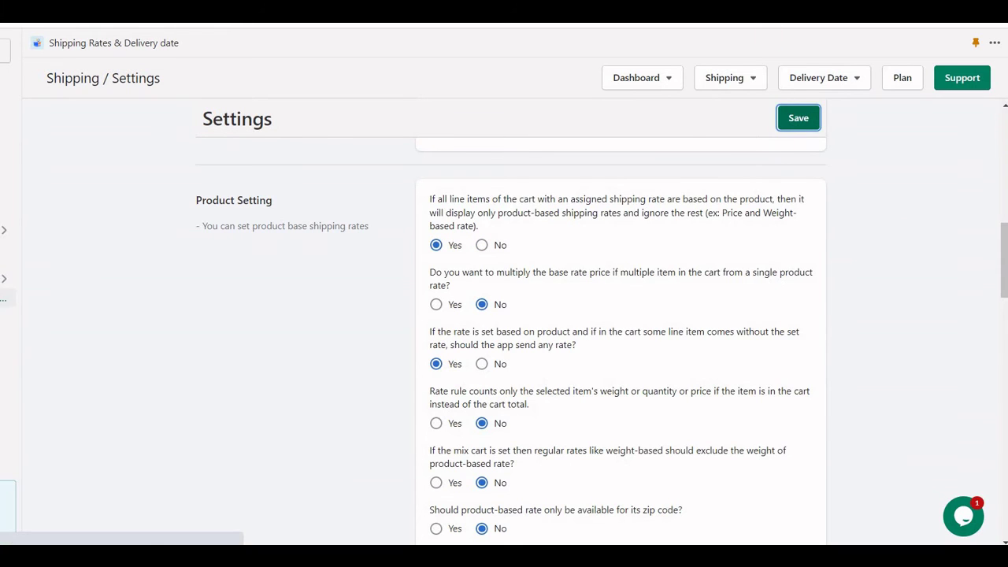
click(438, 487)
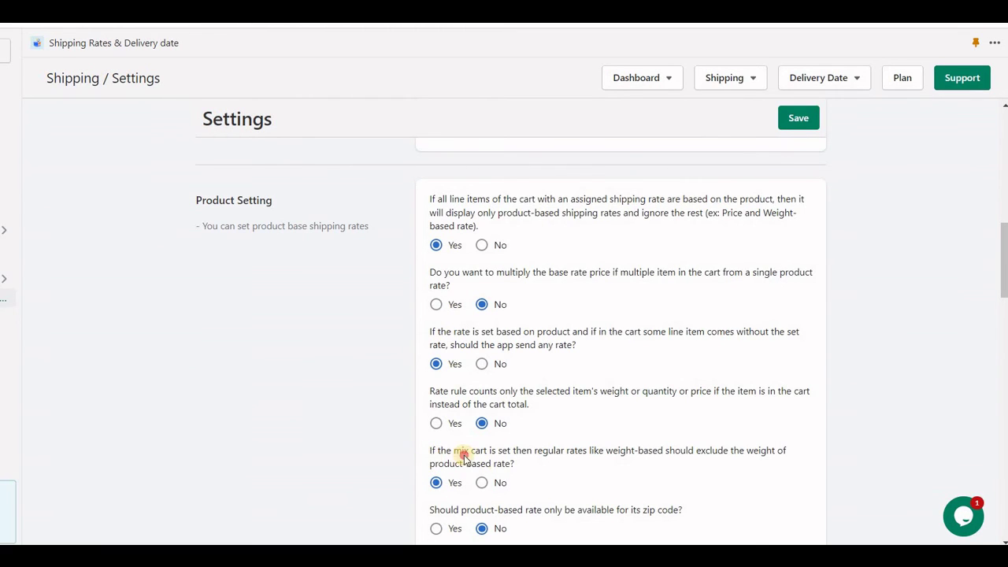
triple_click(523, 467)
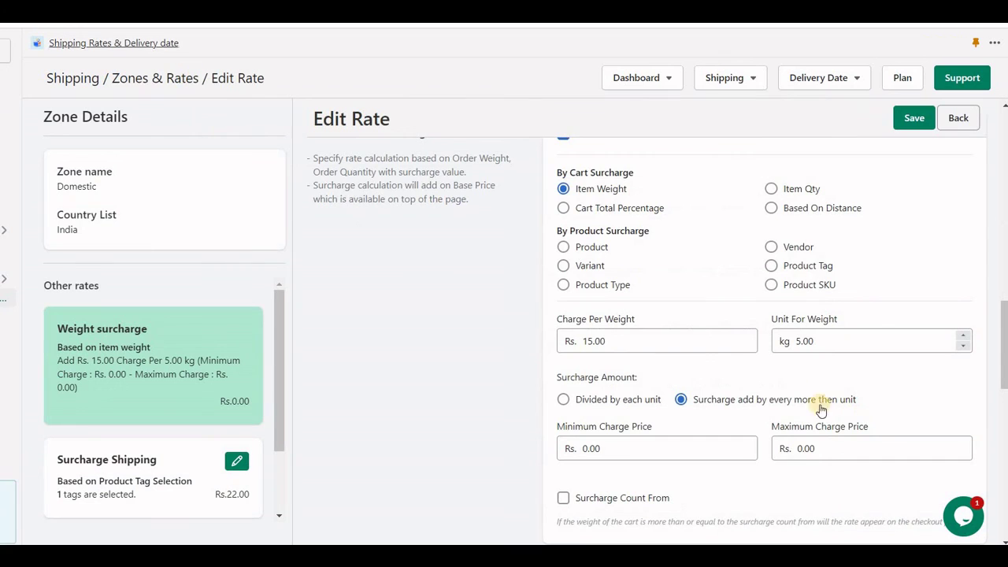
- Enable Surcharge Count From for the Weight surcharge rate's item weight surcharge and set it to 10
click(631, 501)
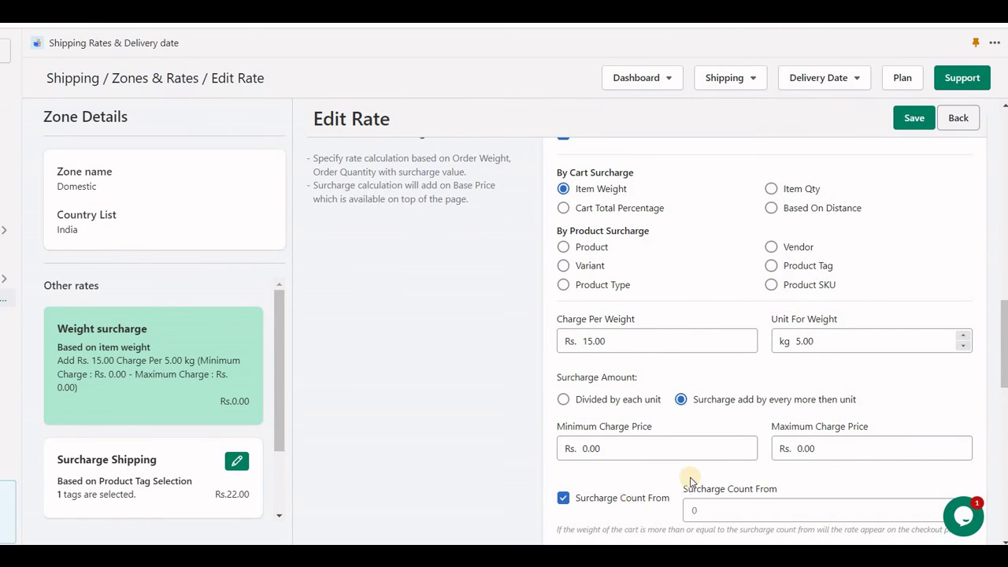
scroll(693, 464, down, 1)
click(712, 435)
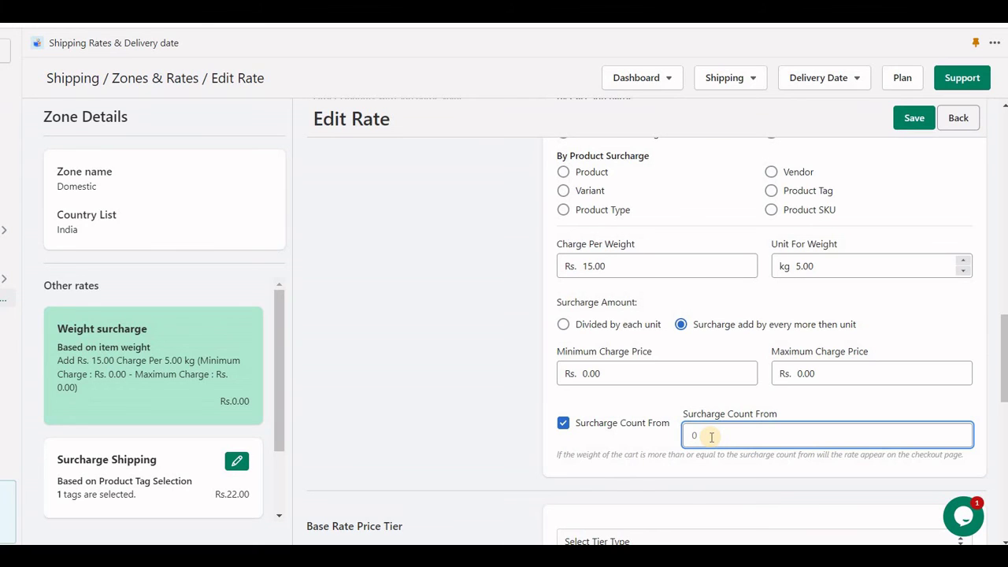
scroll(536, 200, up, 1)
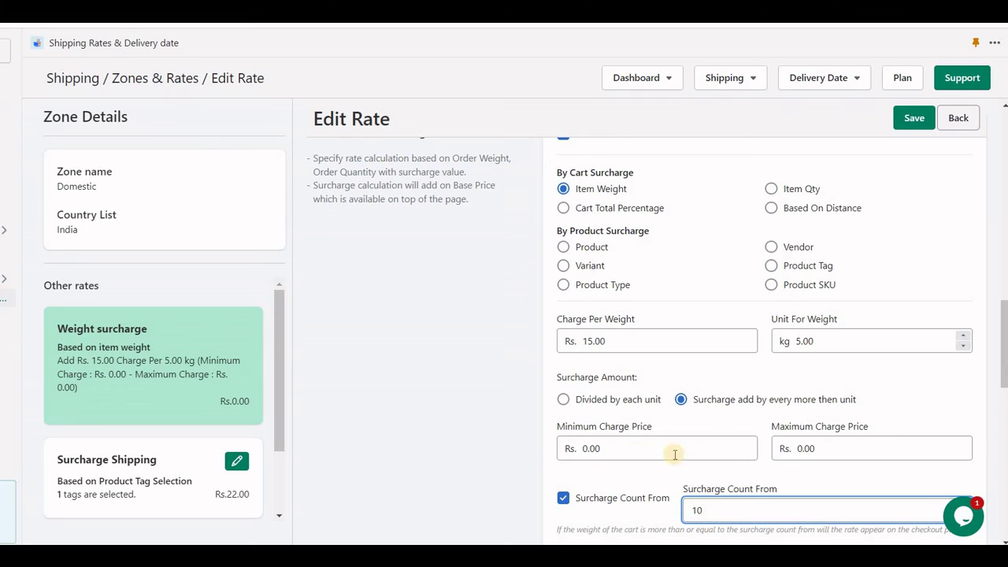
key(shift+Tab)
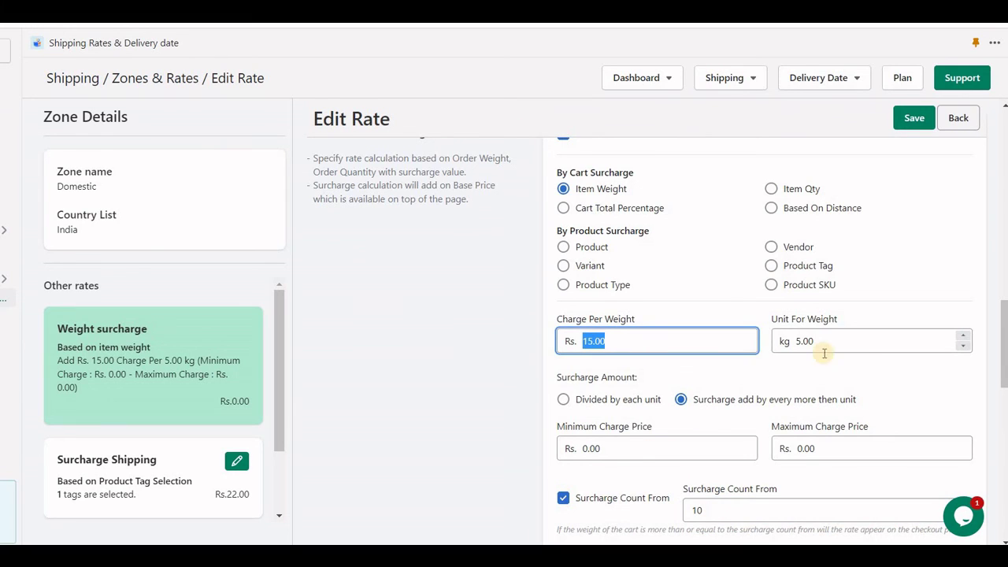
click(744, 515)
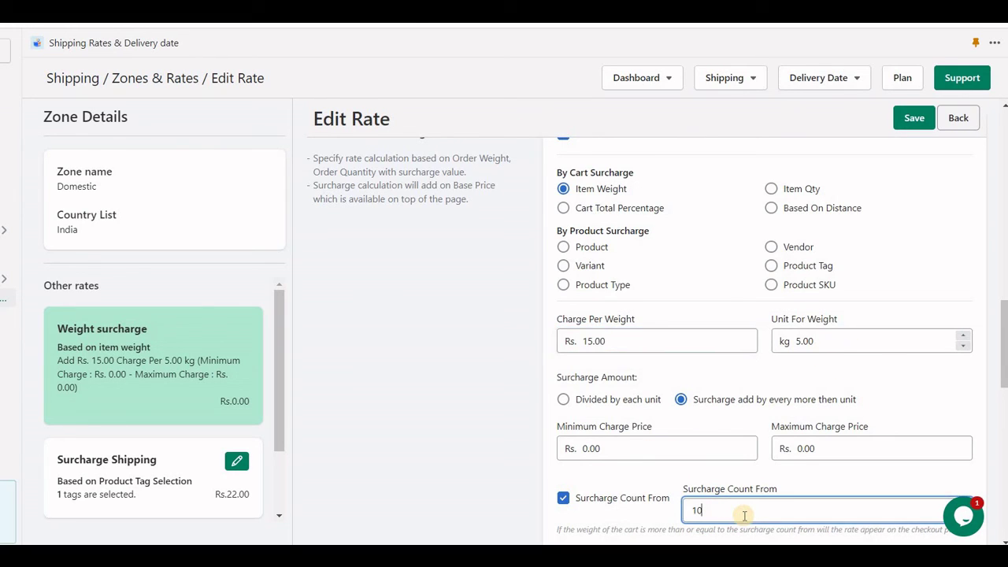
- Base the cart surcharge on Item Qty, with a charge of Rs. 1 per 1 quantity unit
click(793, 192)
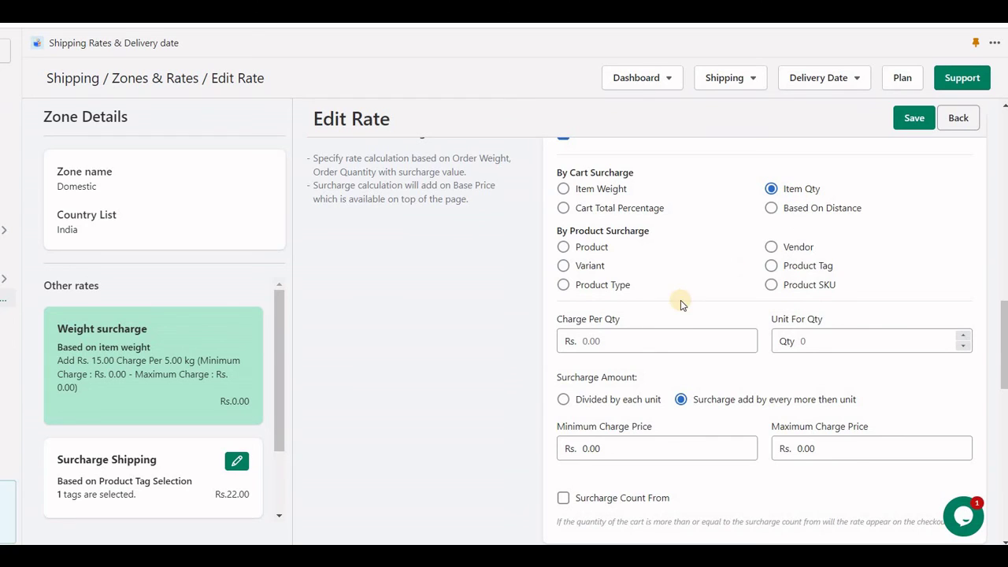
click(661, 344)
text(1)
key(Tab)
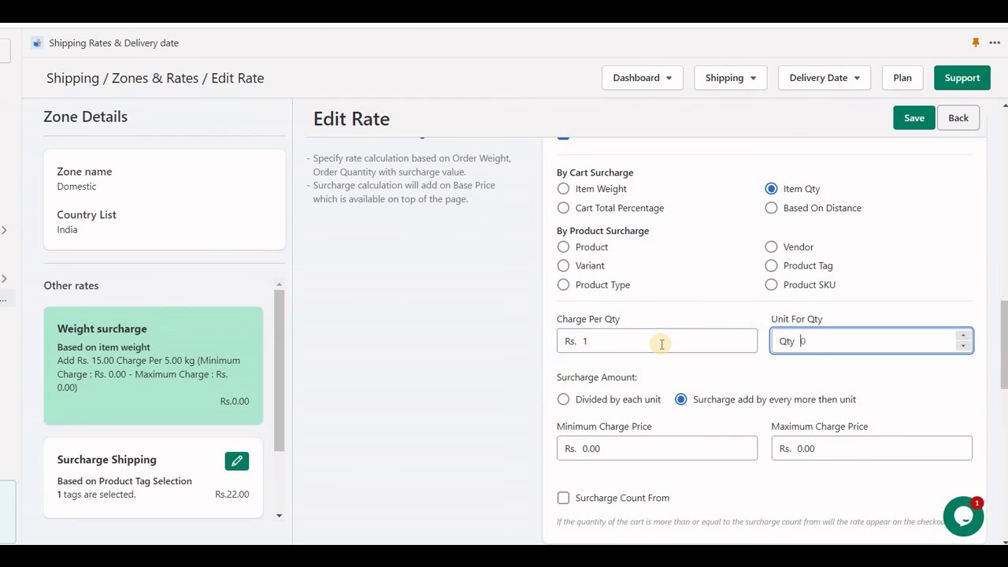
text(1)
- Enable Surcharge Count From for the item quantity surcharge and set it to 5
click(749, 508)
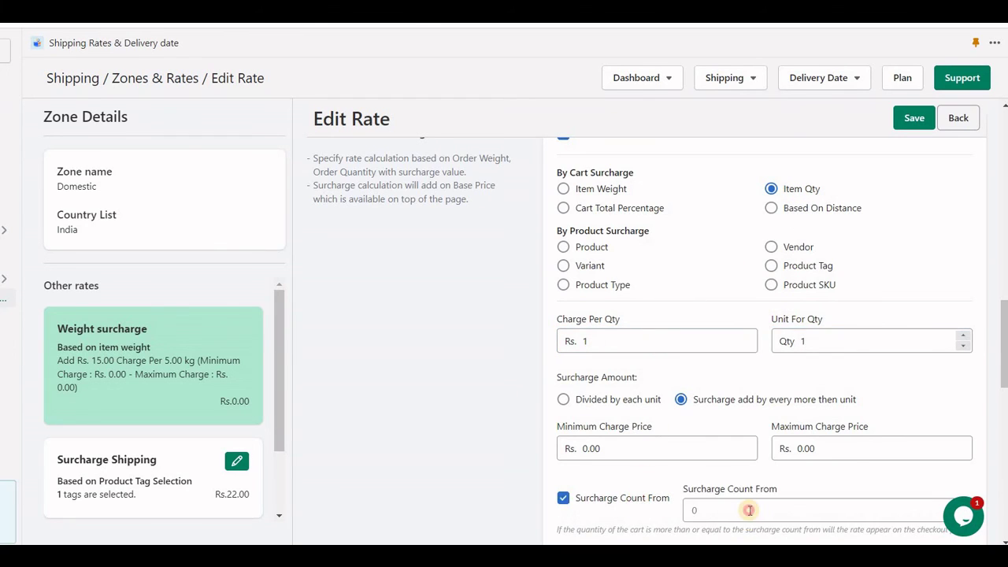
click(748, 511)
text(5)
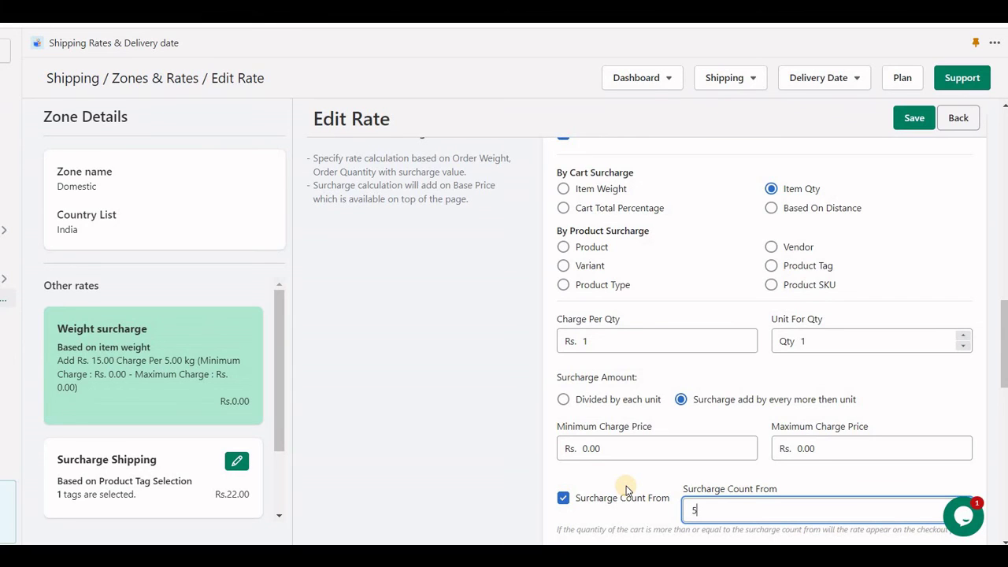
click(508, 433)
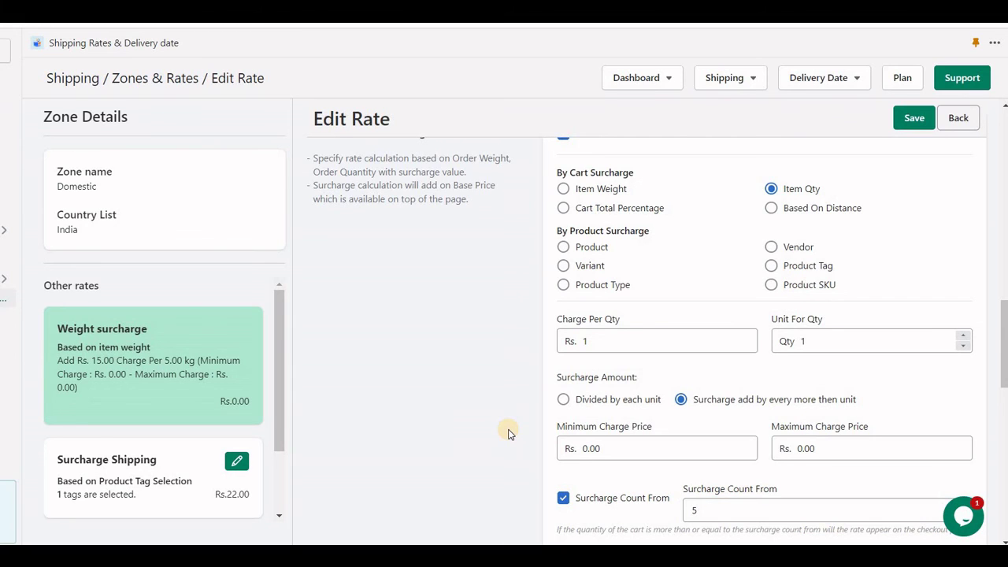
scroll(508, 433, up, 1)
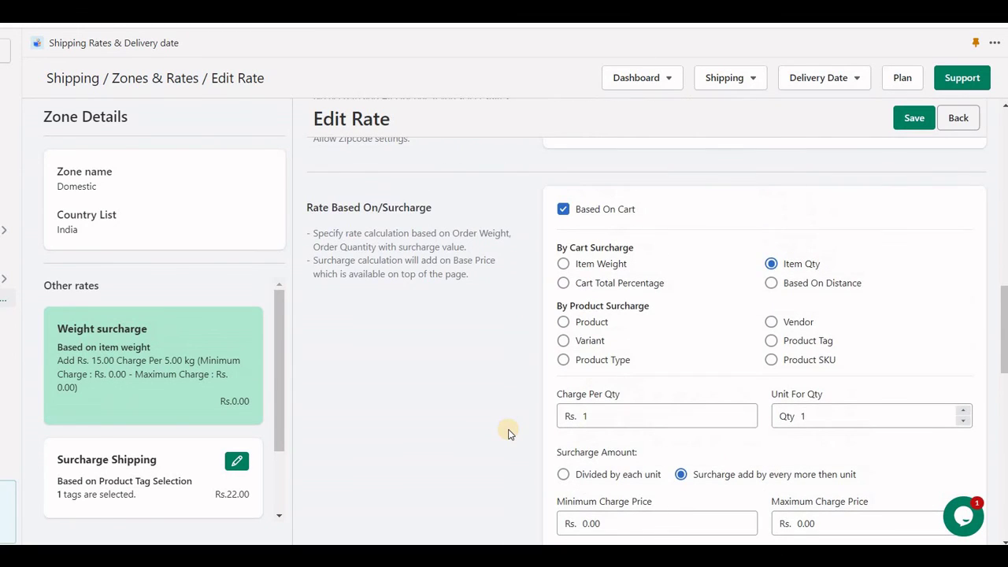